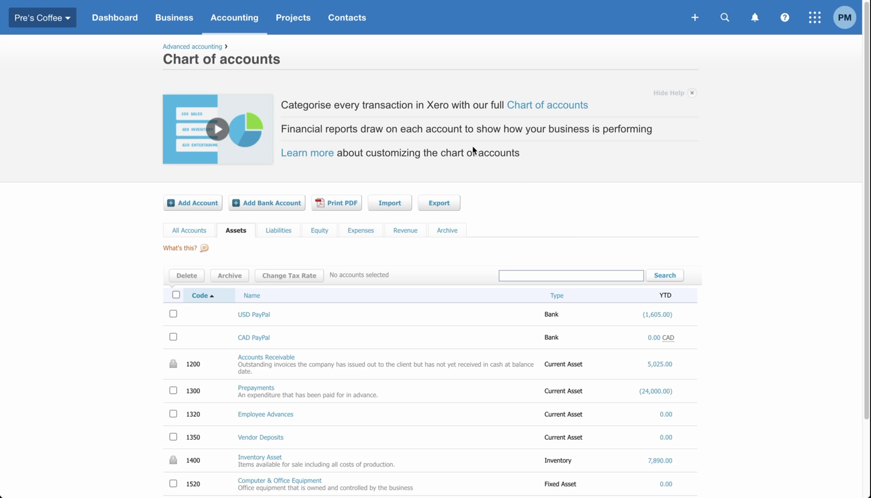
- Examine the asset accounts in the chart of accounts, down to the fixed asset and accumulated depreciation accounts
left_click(249, 31)
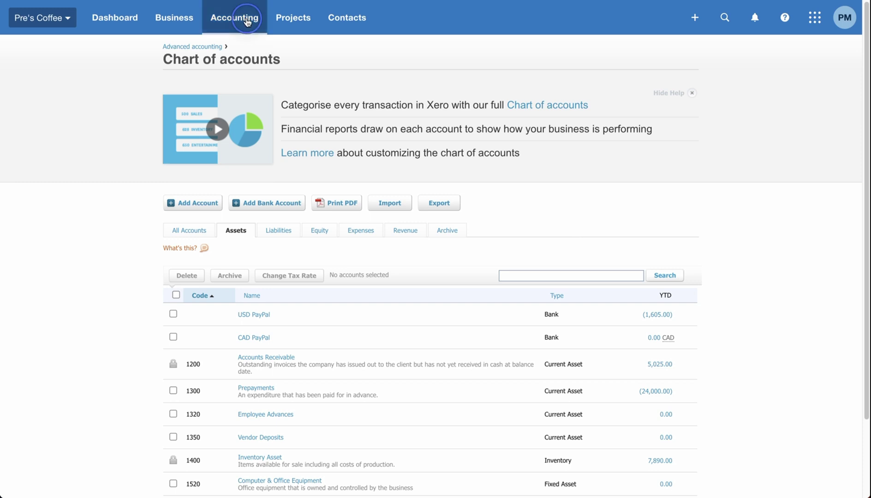
left_click(759, 294)
scroll(759, 295, "down", 3)
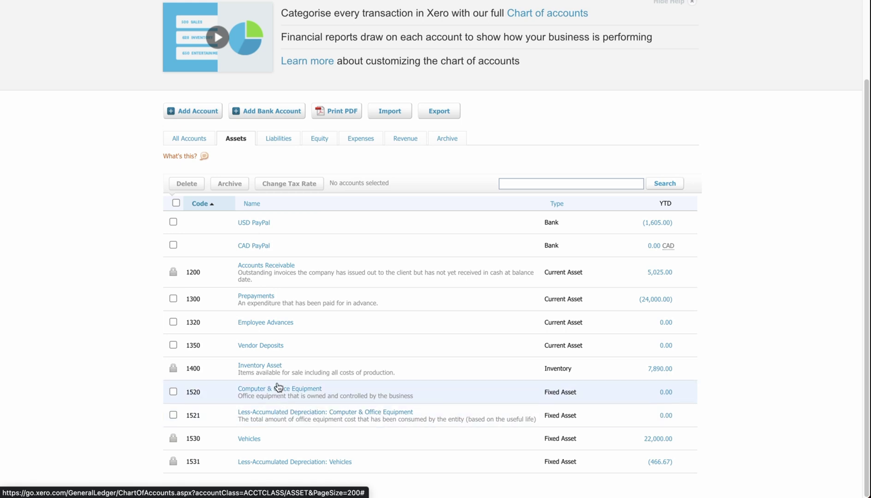
scroll(803, 358, "up", 3)
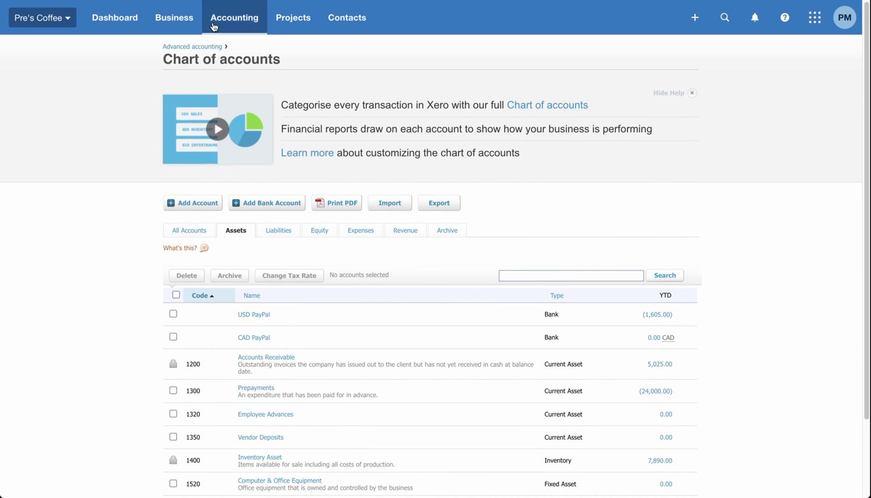
- Open the fixed assets settings from the advanced accounting area
left_click(229, 18)
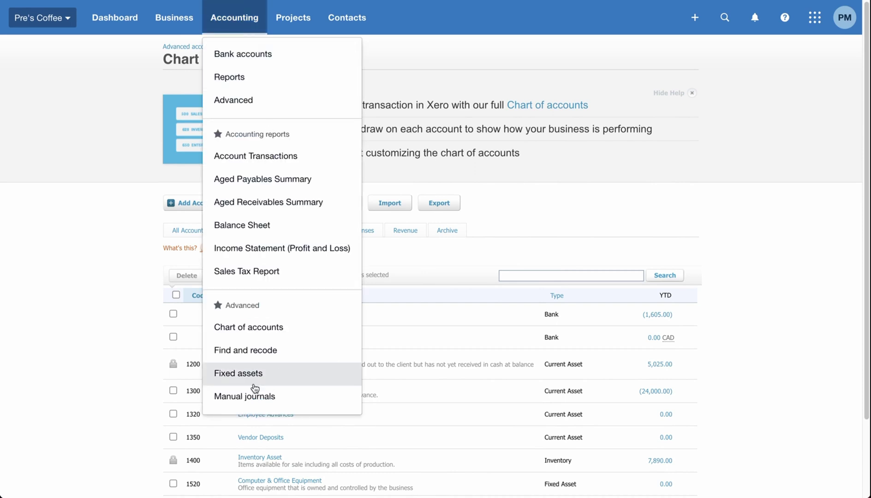
left_click(248, 99)
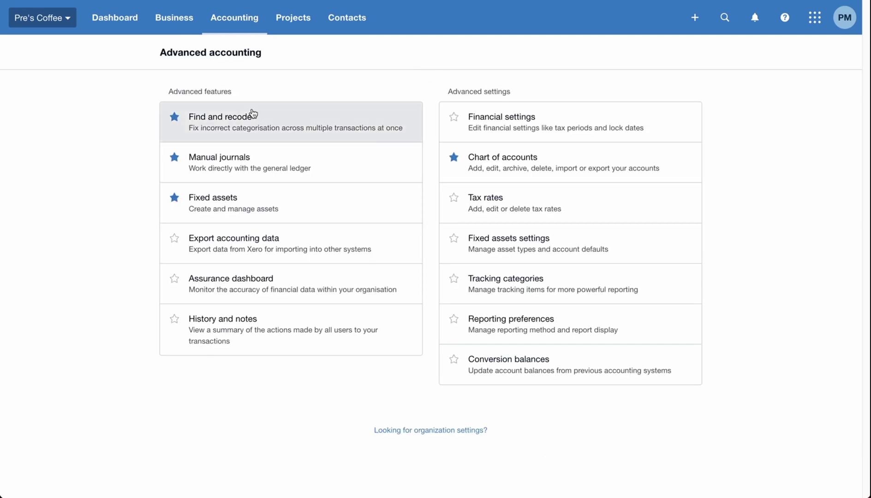
left_click(513, 245)
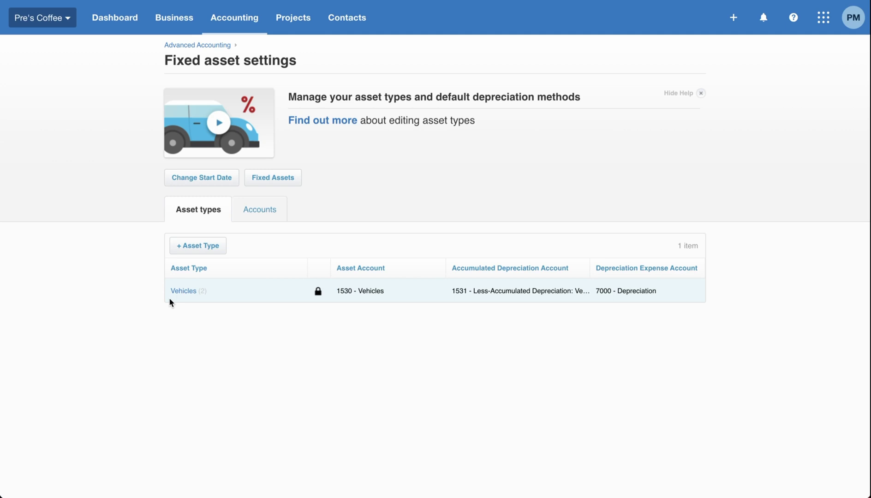
- Start a new asset type named Computer with 1520 - Computer & Office Equipment as its asset account
left_click(206, 250)
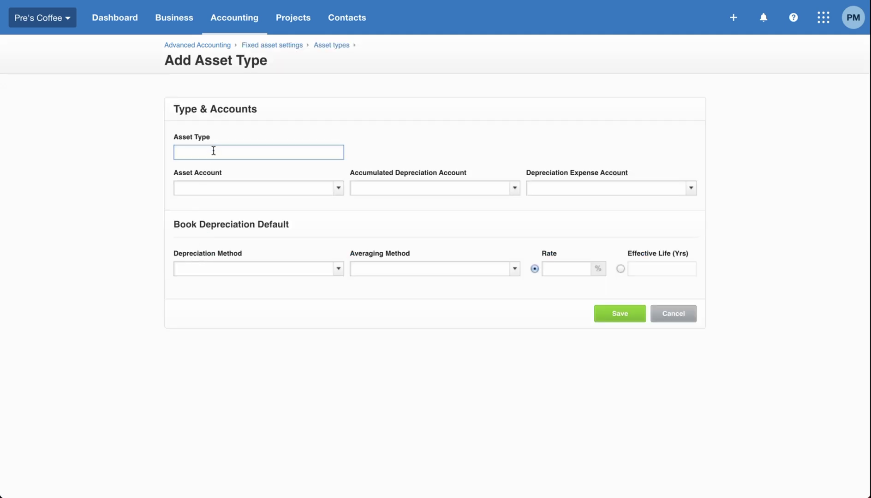
type("Computer")
left_click(341, 190)
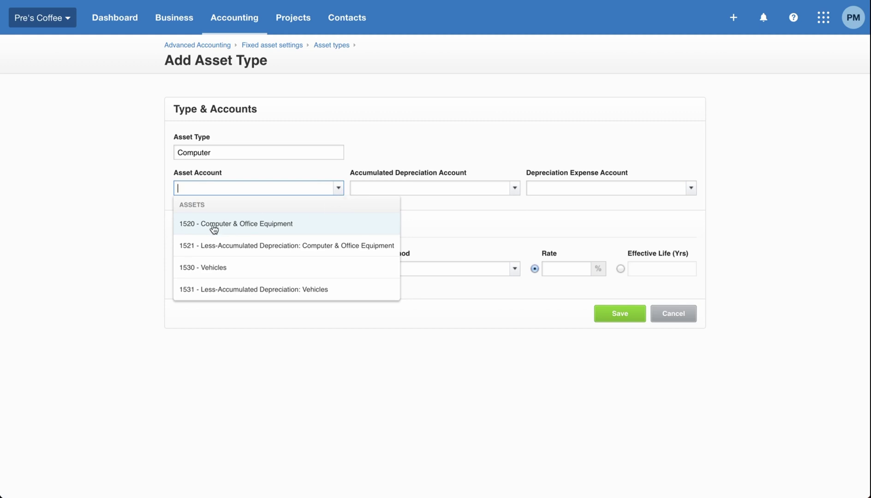
left_click(256, 227)
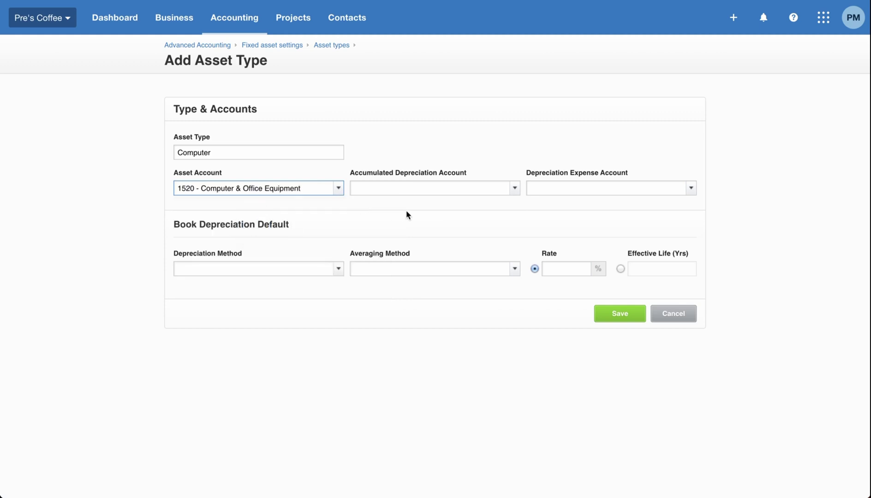
- Assign 1521 - Less-Accumulated Depreciation: Computer & Office Equipment as accumulated depreciation account and 7000 - Depreciation as depreciation expense account
left_click(515, 191)
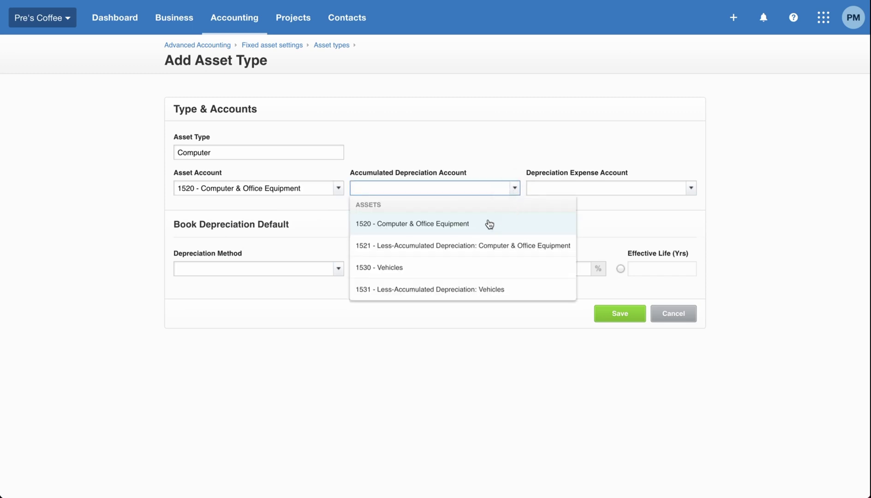
left_click(494, 248)
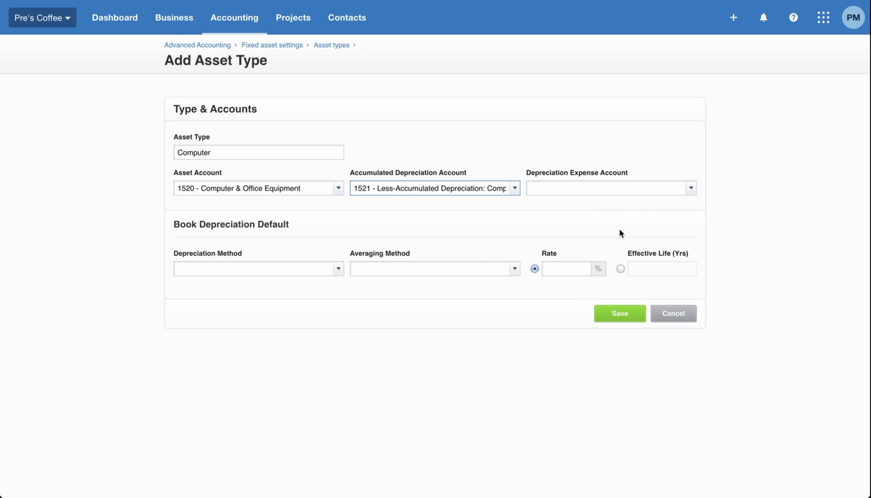
left_click(692, 190)
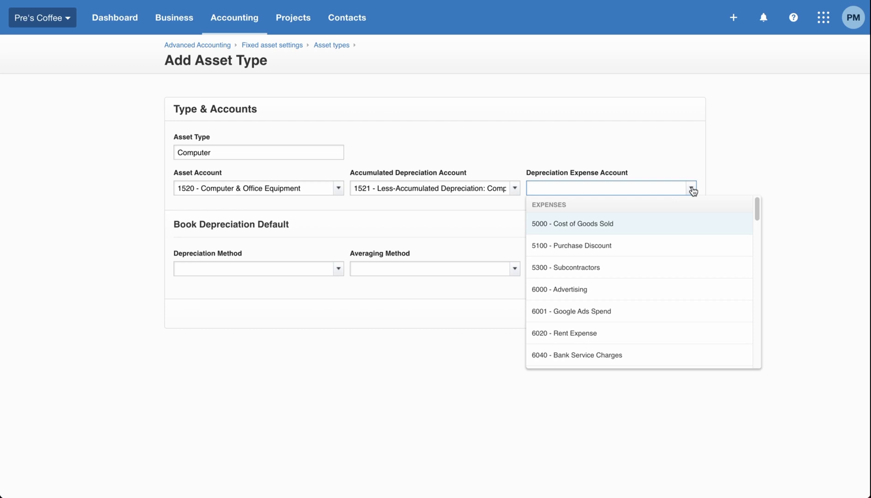
type("depr")
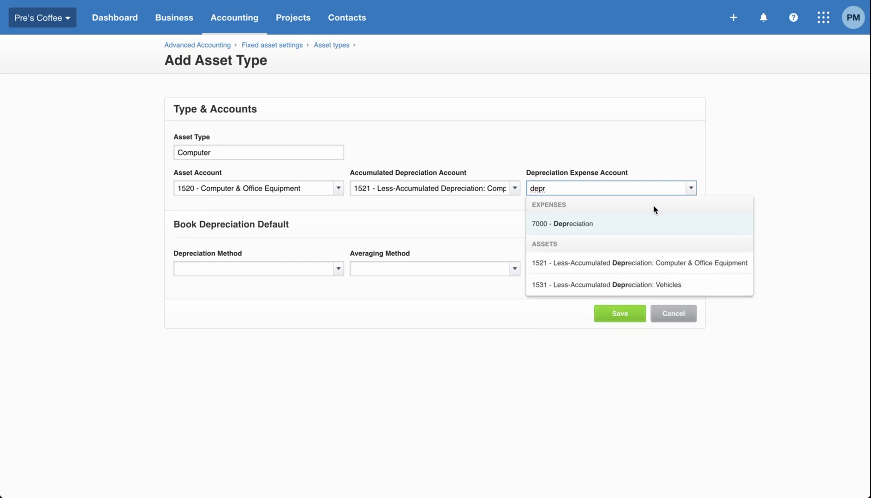
left_click(622, 225)
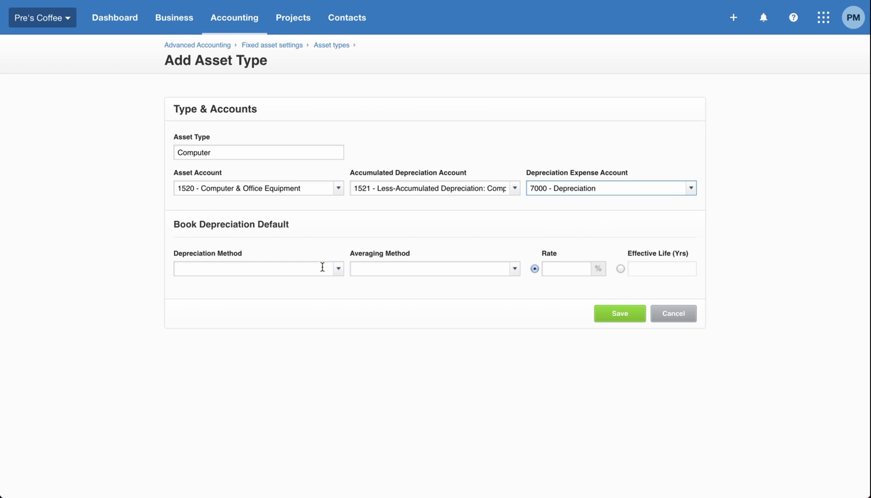
- Set the asset type's default depreciation method to Declining Balance and its averaging method to Full Month
left_click(337, 270)
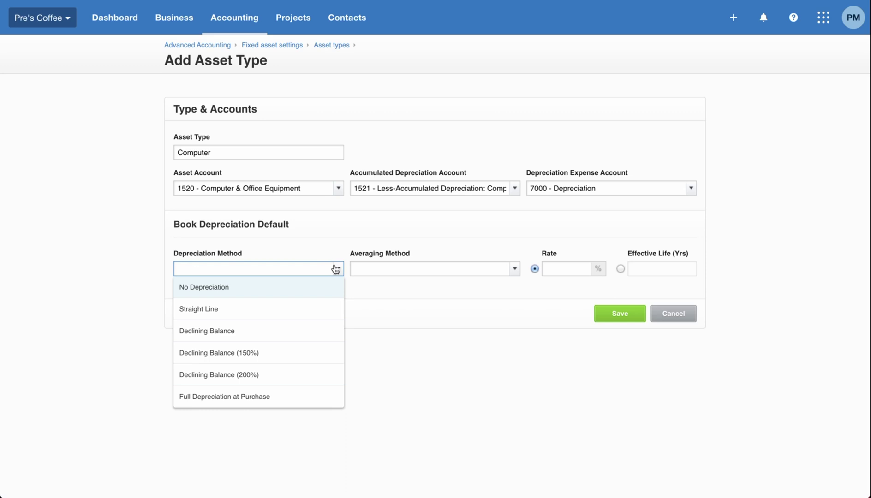
left_click(258, 340)
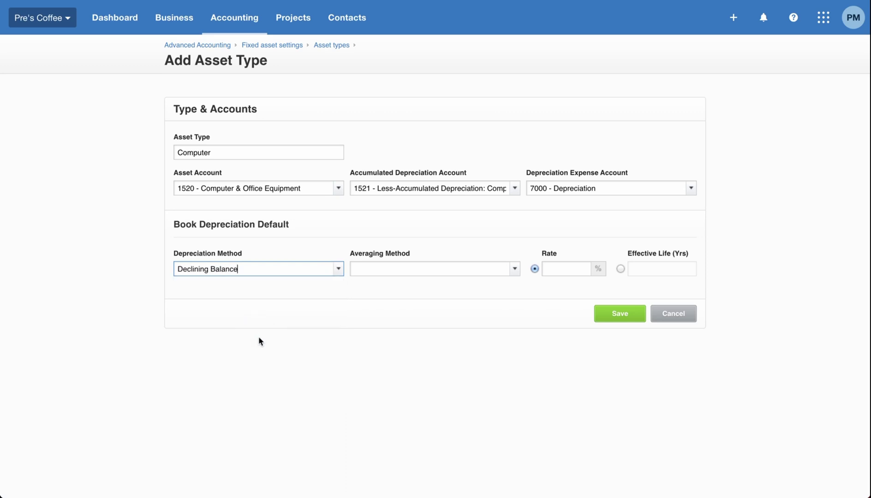
left_click(515, 270)
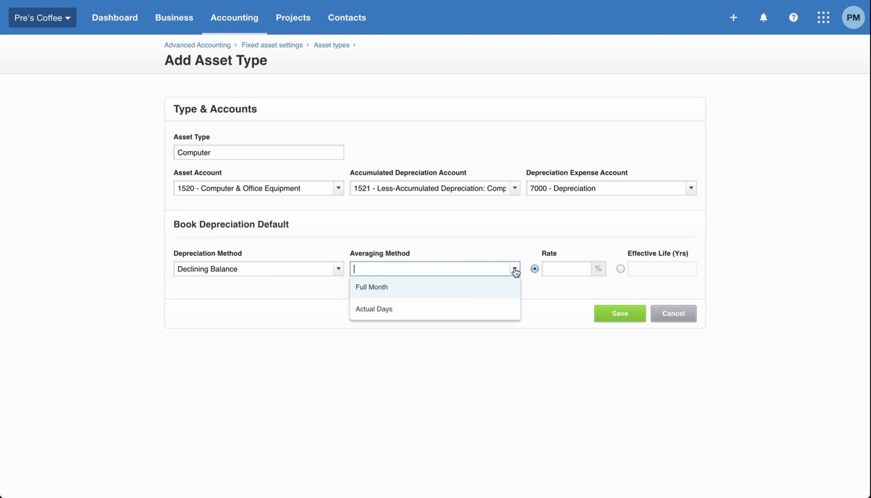
left_click(480, 308)
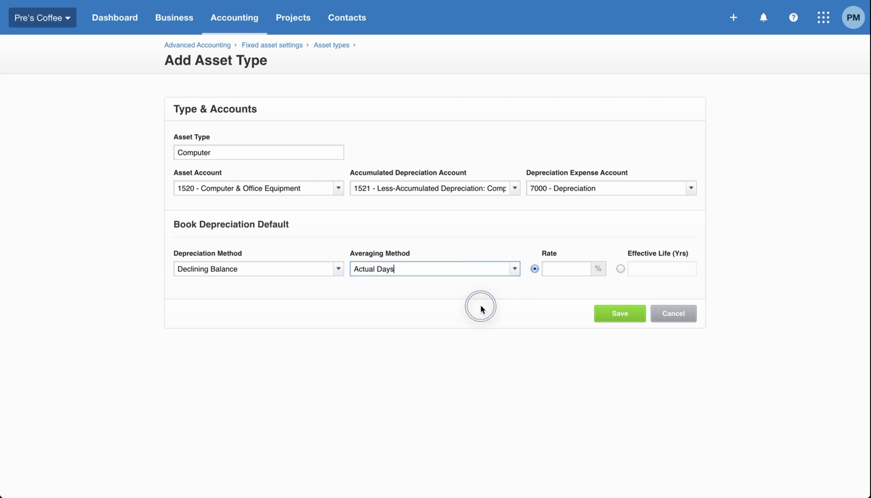
left_click(513, 271)
left_click(497, 289)
- Set the default depreciation rate to 20% rather than using an effective life, and save the Computer asset type
left_click(564, 268)
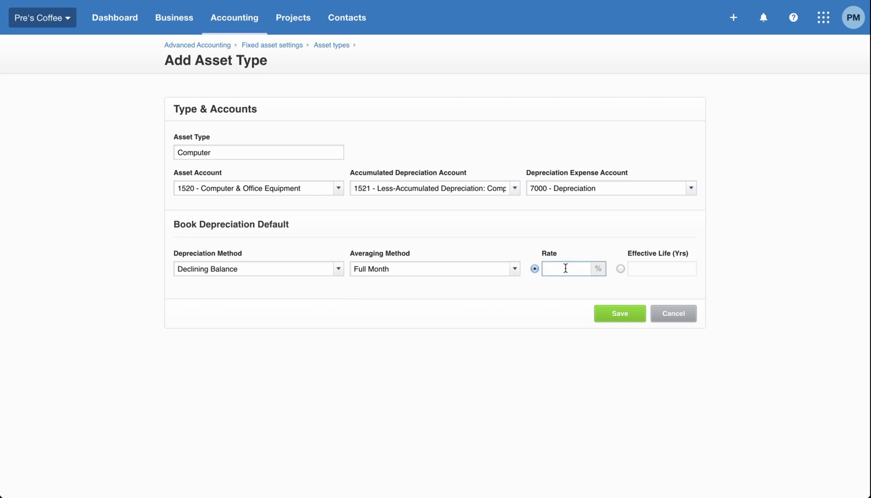
type("20")
left_click(719, 282)
left_click(621, 269)
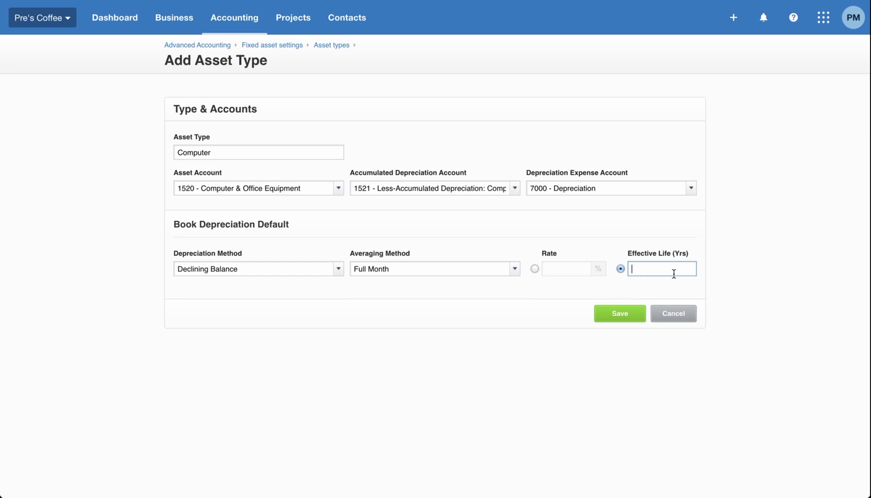
left_click(535, 269)
type("20")
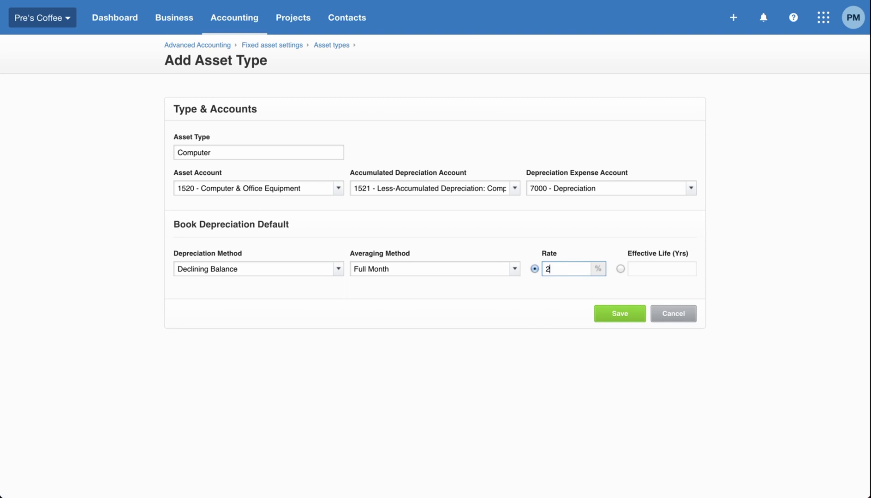
left_click(736, 269)
left_click(606, 316)
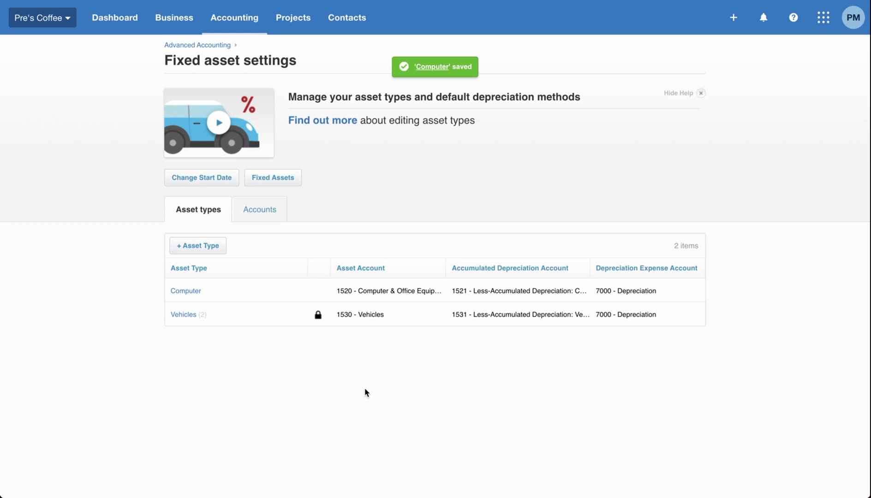
- Examine the default account choices for capital gain, gain and loss on disposal, then return to the list of asset types
left_click(266, 211)
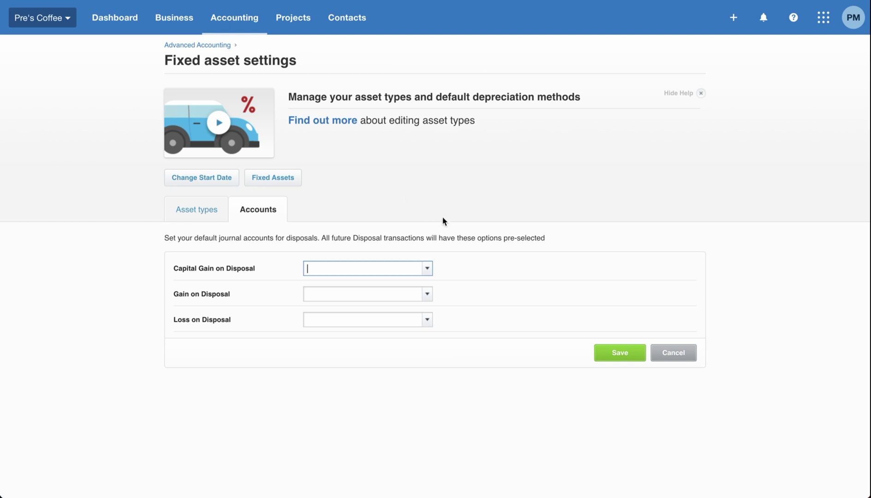
left_click(429, 270)
left_click(458, 260)
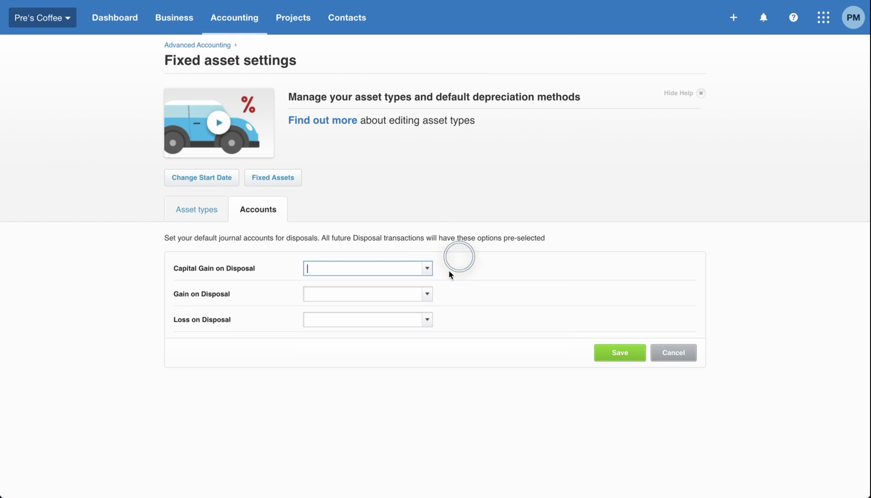
left_click(427, 294)
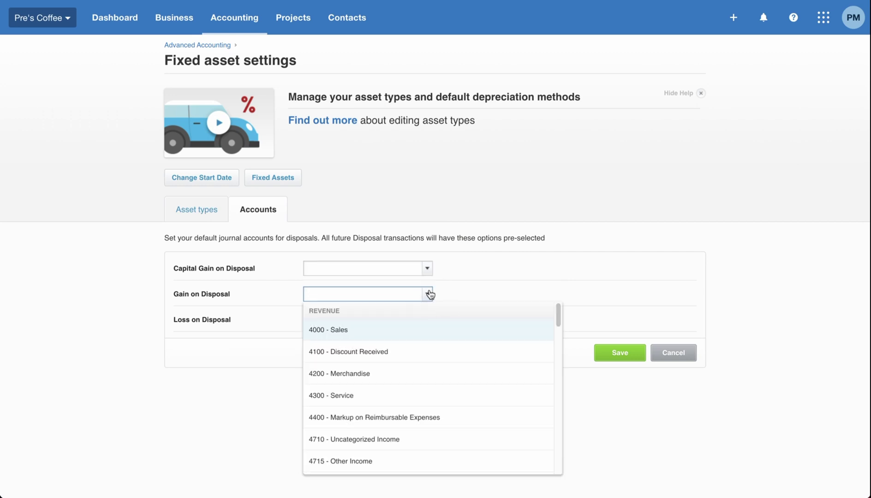
left_click(463, 279)
left_click(428, 320)
left_click(488, 348)
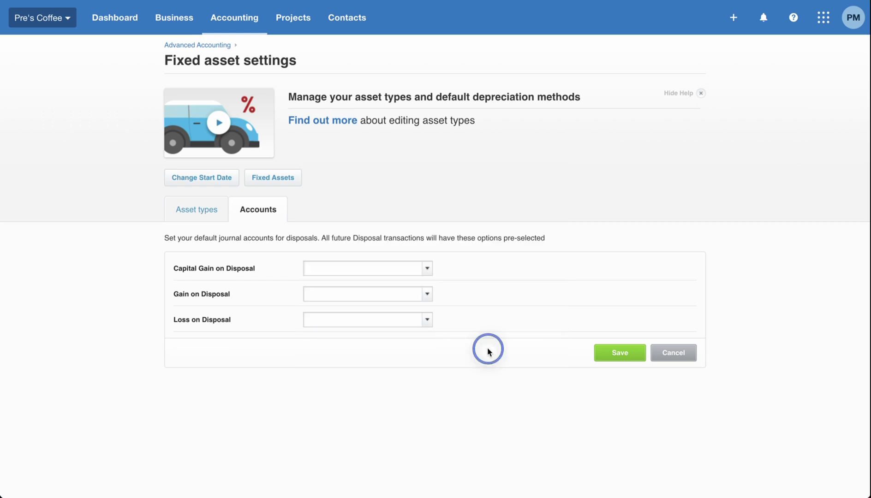
left_click(182, 220)
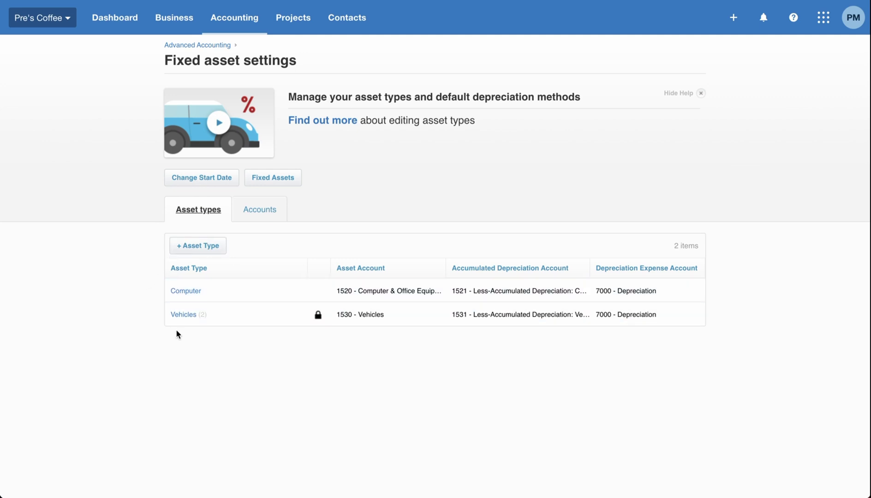
- Open the fixed assets register from the advanced accounting features
left_click(221, 25)
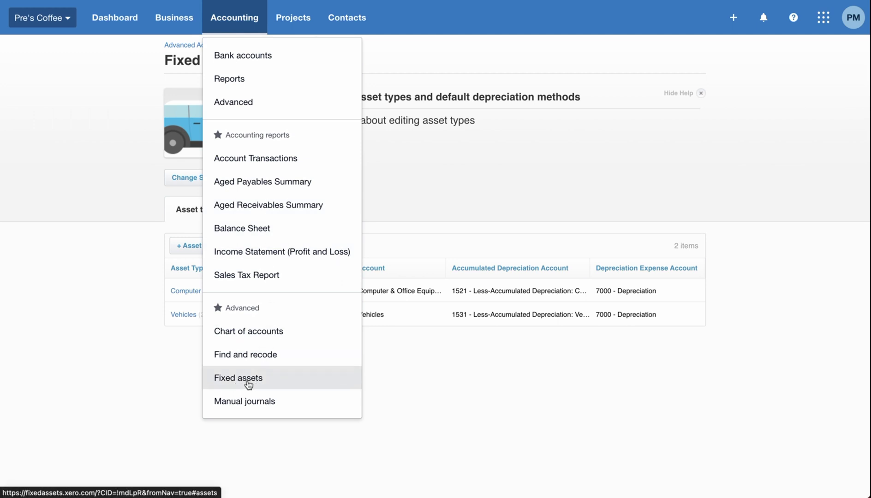
left_click(235, 104)
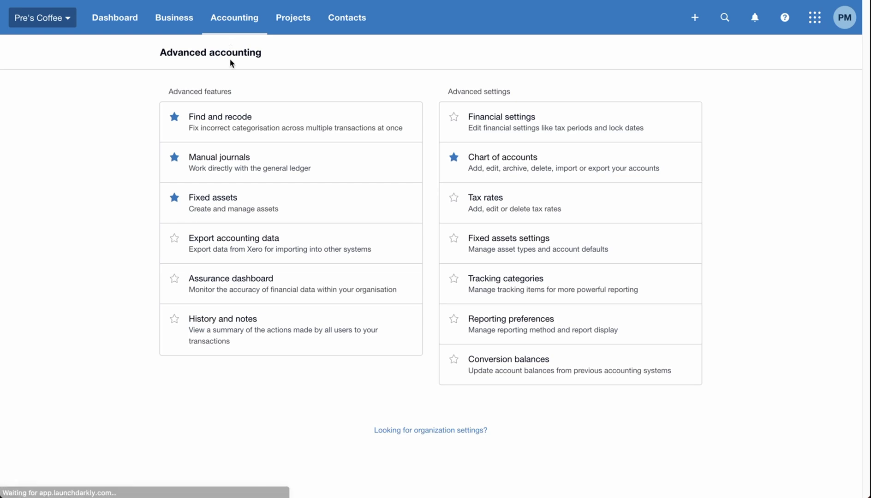
left_click(227, 208)
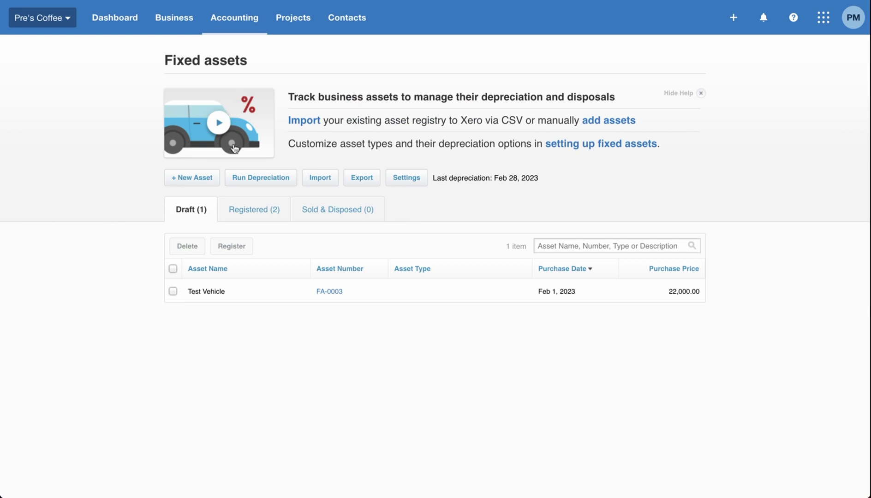
- Start a new fixed asset named My Macbook and check its automatic number sequencing without changing it
left_click(186, 179)
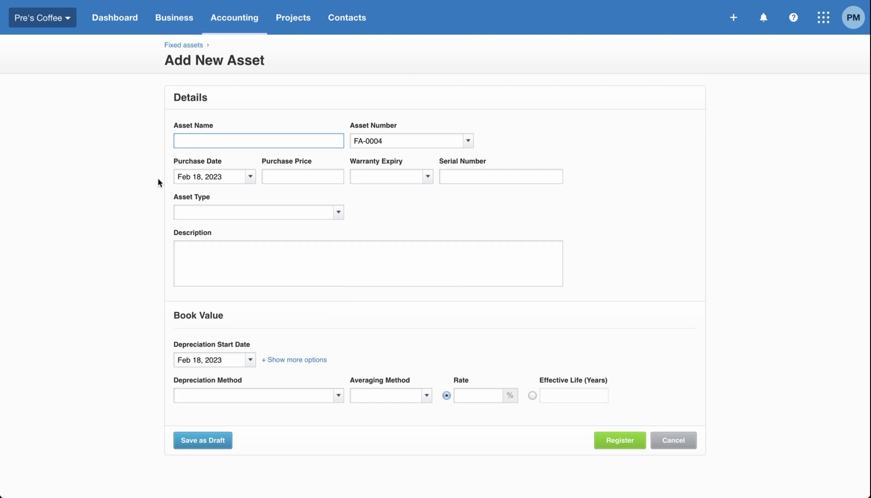
type("My Macbook")
left_click(469, 142)
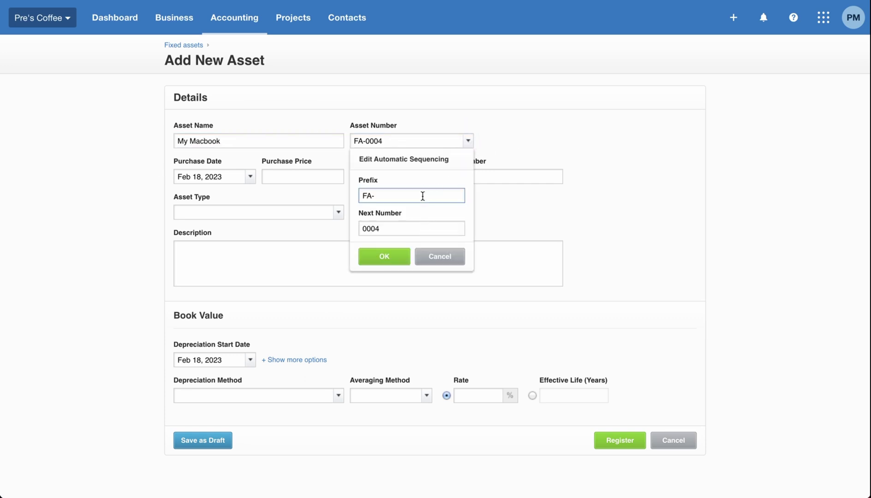
left_click(505, 144)
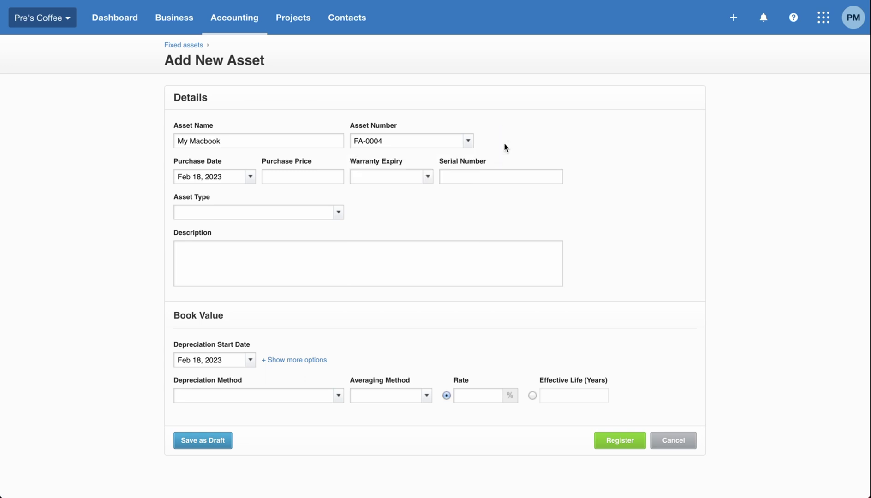
- Set the new asset's purchase date to Jan 1, 2023 and its purchase price to 5000
left_click(250, 180)
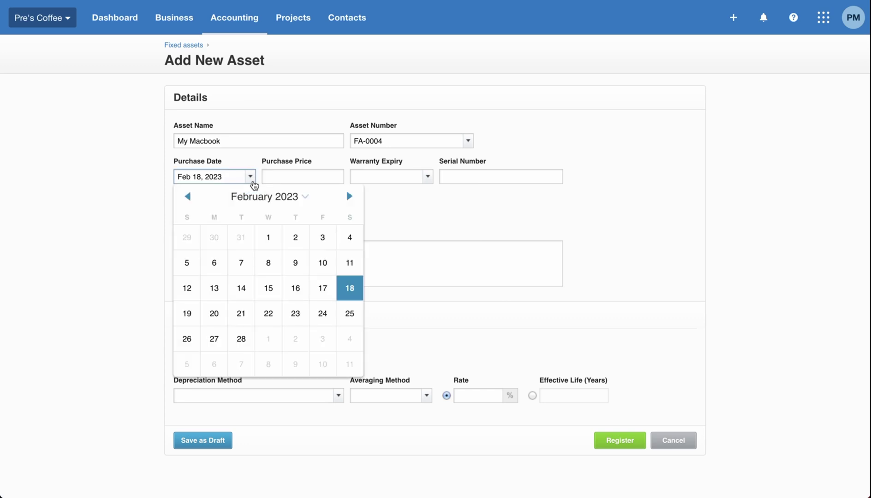
left_click(186, 202)
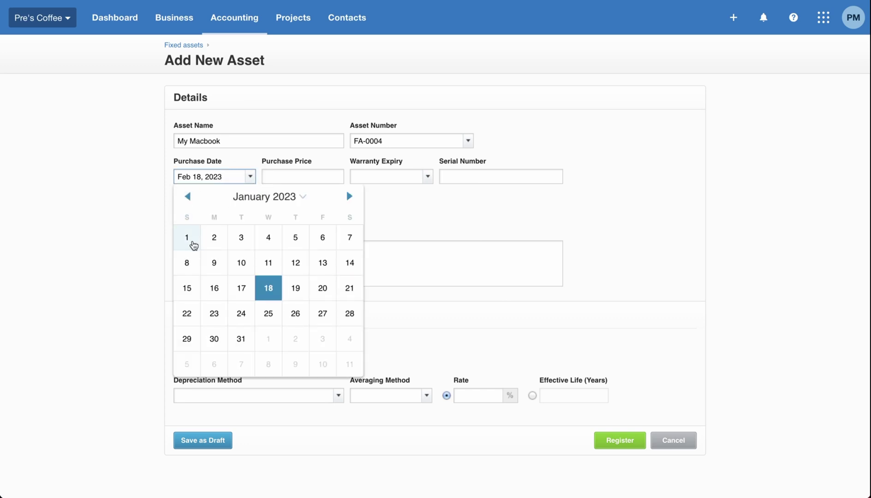
left_click(193, 242)
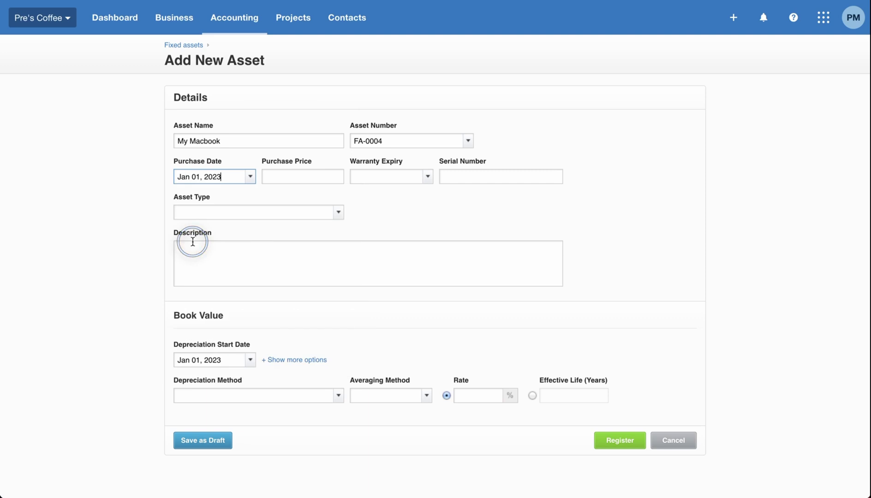
left_click(304, 175)
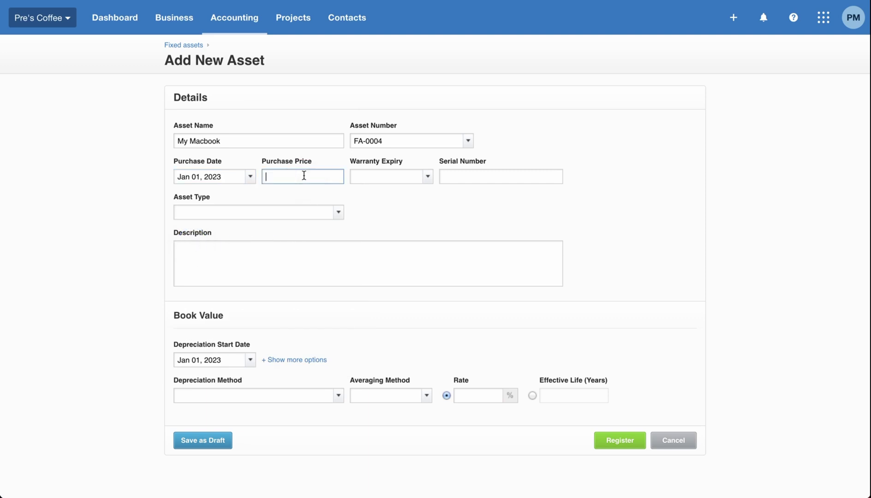
type("5000")
left_click(461, 210)
left_click(425, 182)
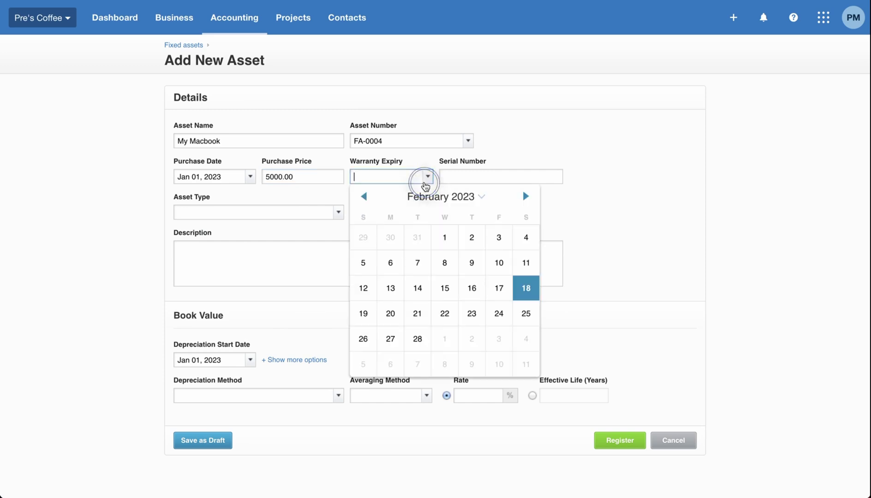
left_click(478, 177)
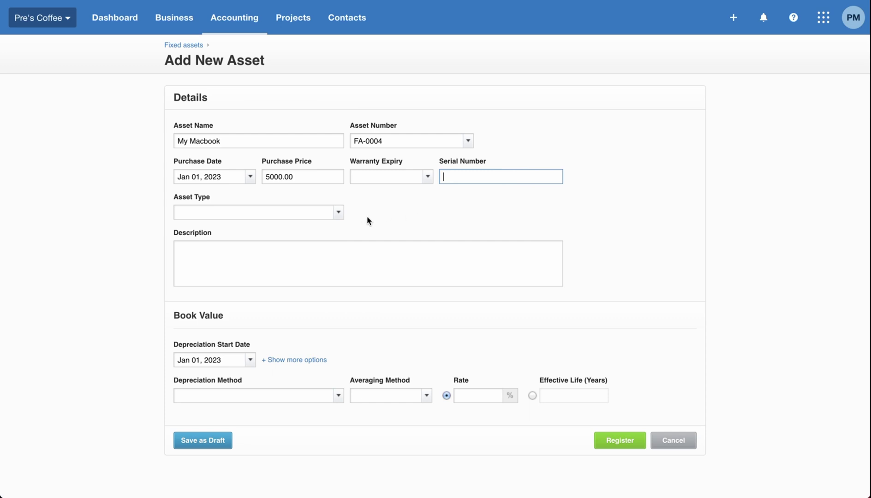
- Assign the Computer asset type to My Macbook and register the asset
left_click(337, 214)
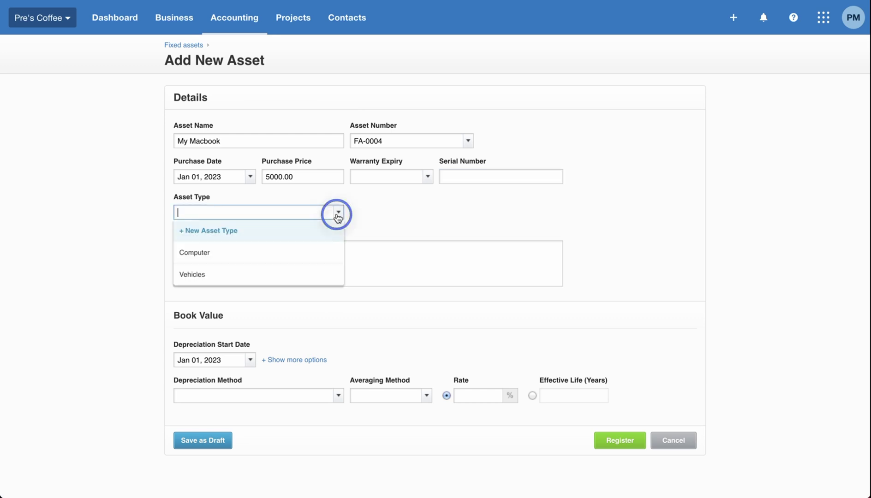
left_click(288, 259)
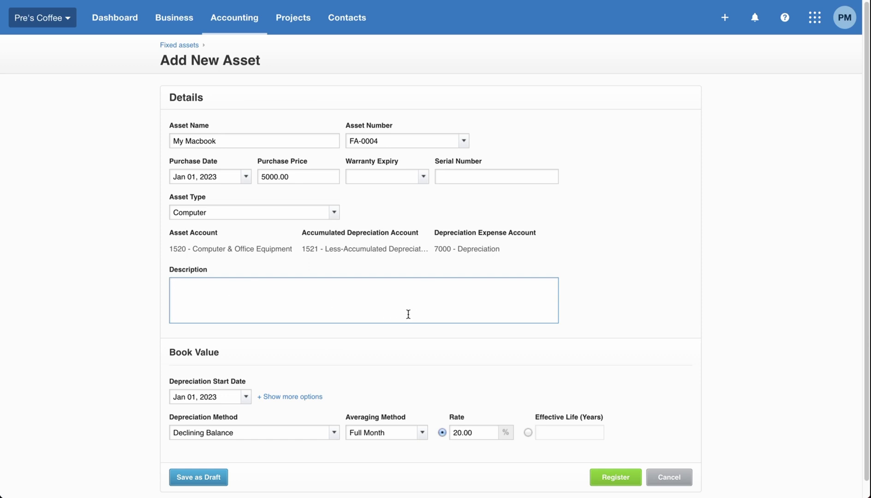
scroll(594, 314, "down", 1)
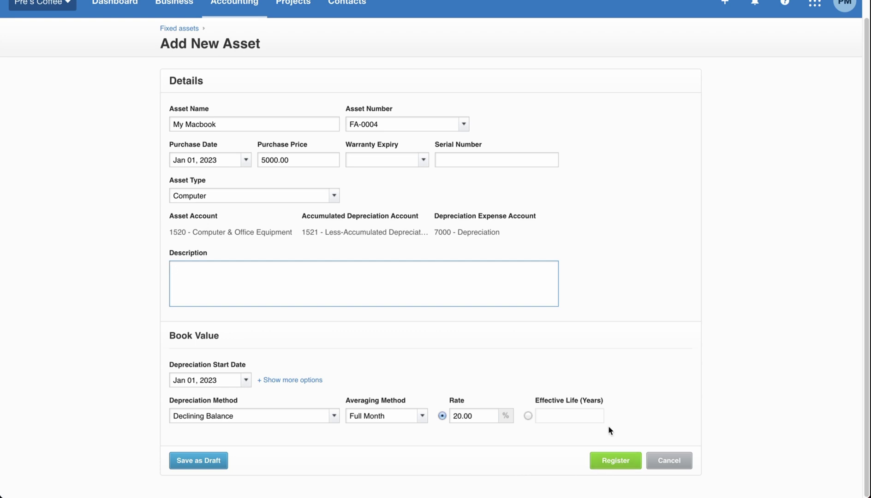
left_click(600, 466)
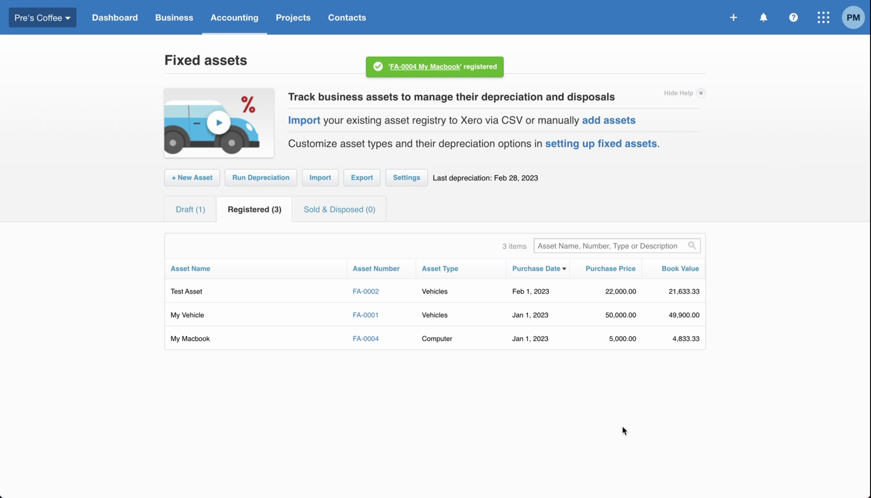
- Review the accumulated depreciation transactions for Computer & Office Equipment among the asset accounts in the chart of accounts, and return to the account list
left_click(230, 27)
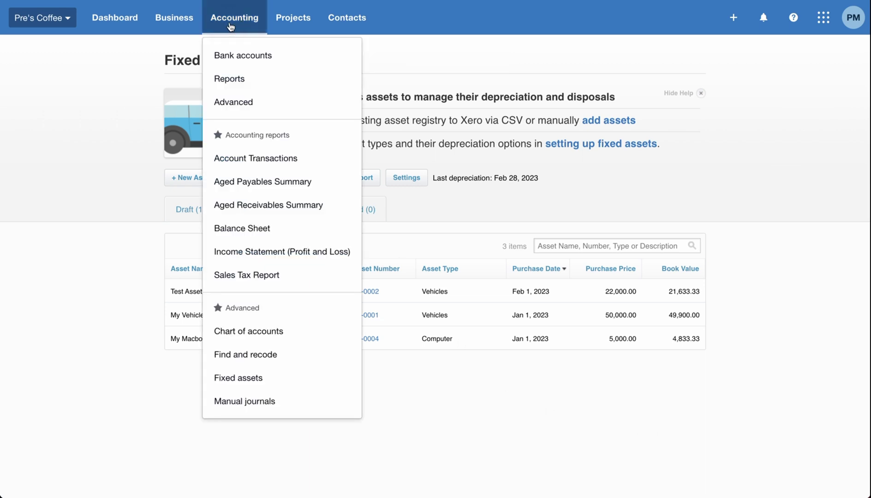
left_click(250, 341)
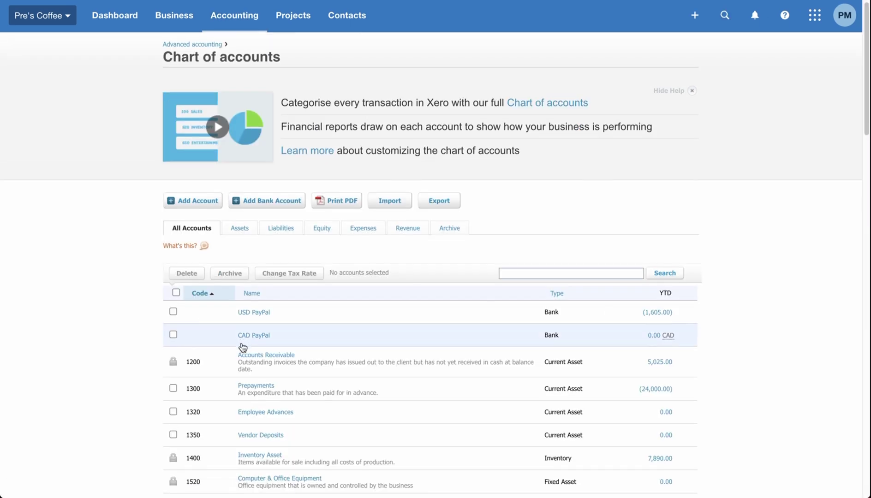
left_click(240, 228)
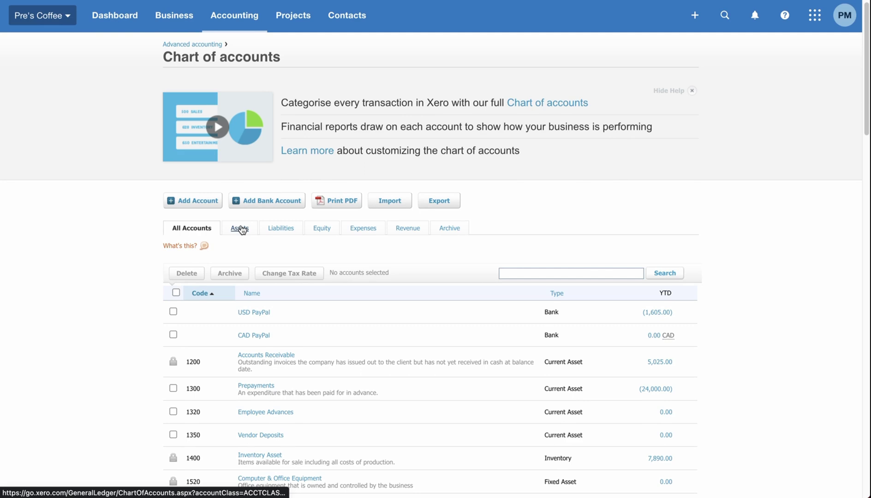
scroll(250, 278, "down", 2)
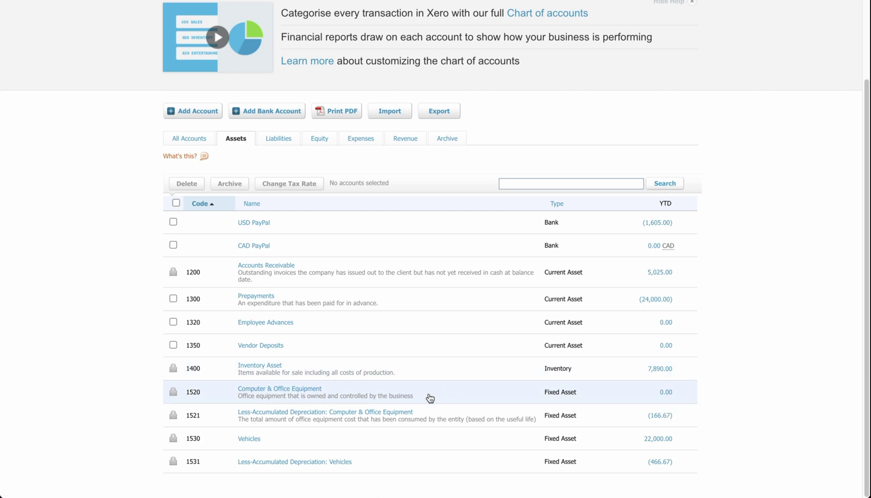
left_click(659, 416)
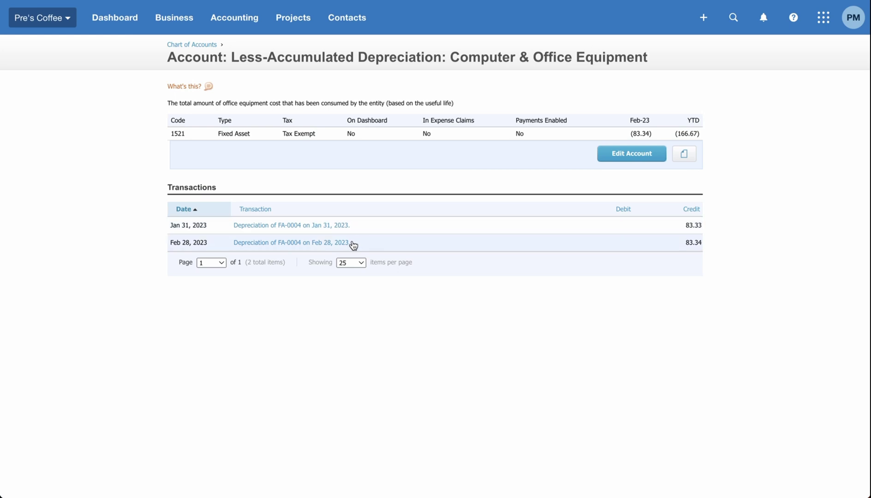
left_click(11, 1)
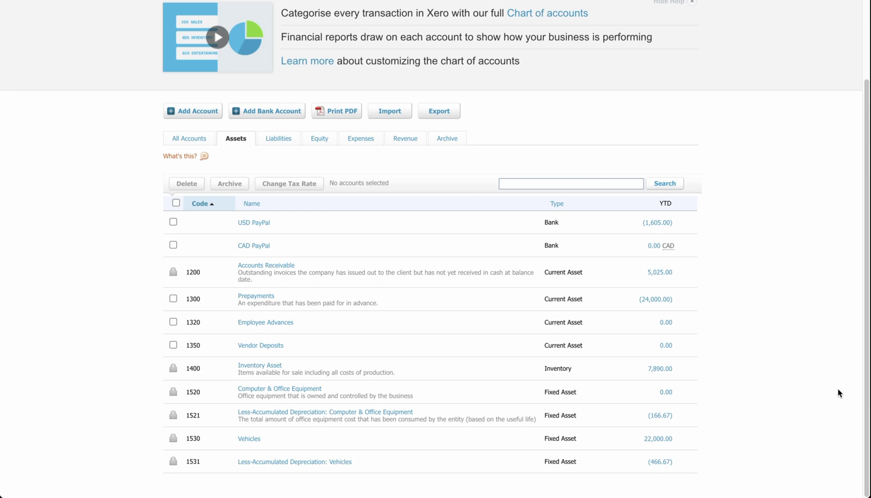
- Start a new bill and choose Example Supplier as the contact it is from
scroll(798, 399, "up", 3)
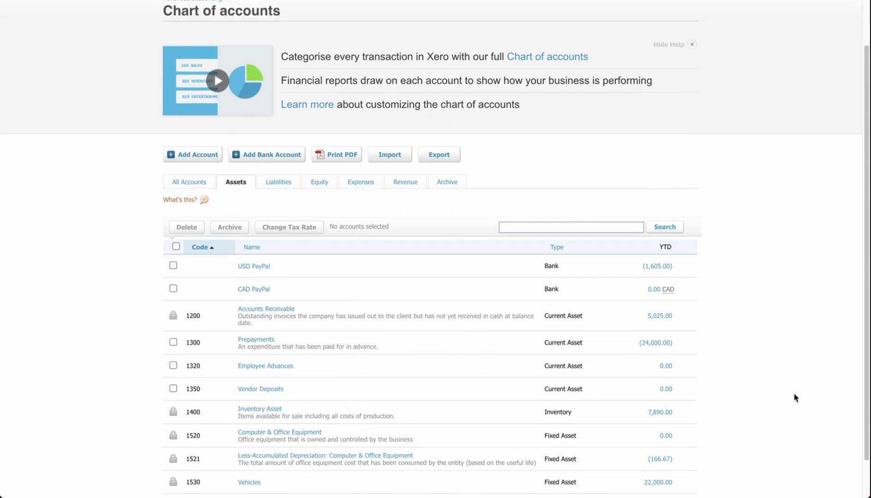
scroll(792, 397, "up", 1)
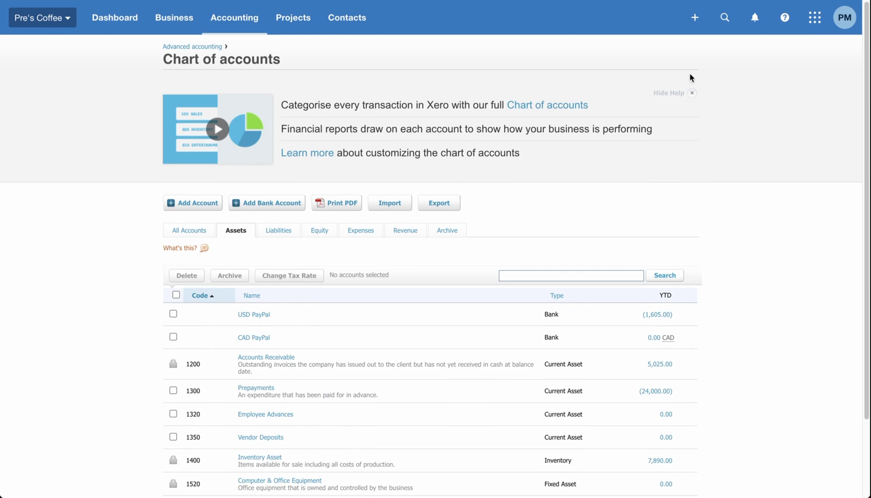
left_click(695, 17)
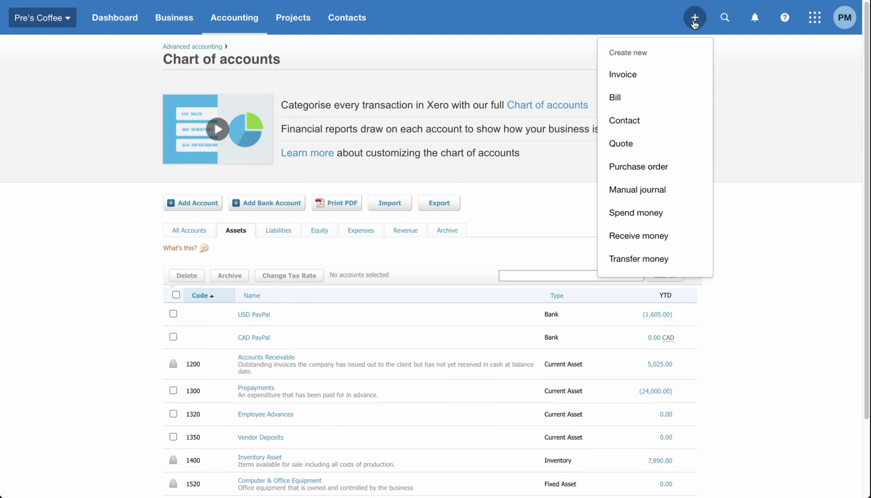
left_click(653, 101)
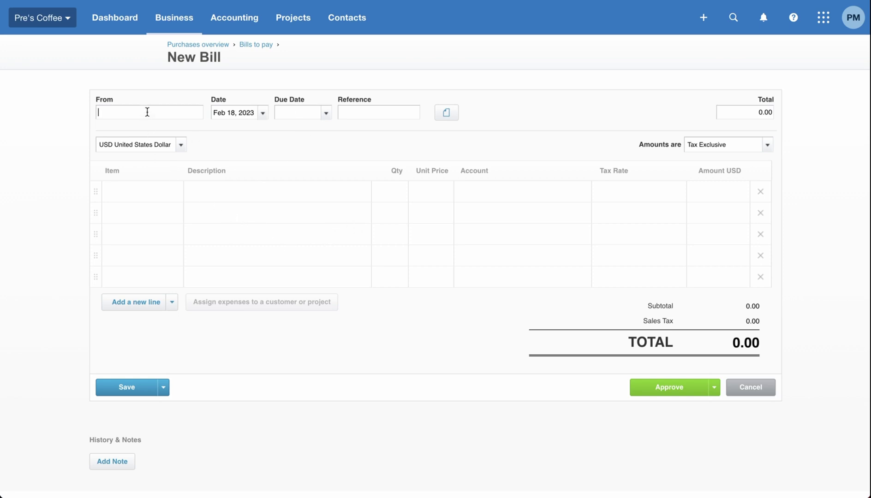
type("e")
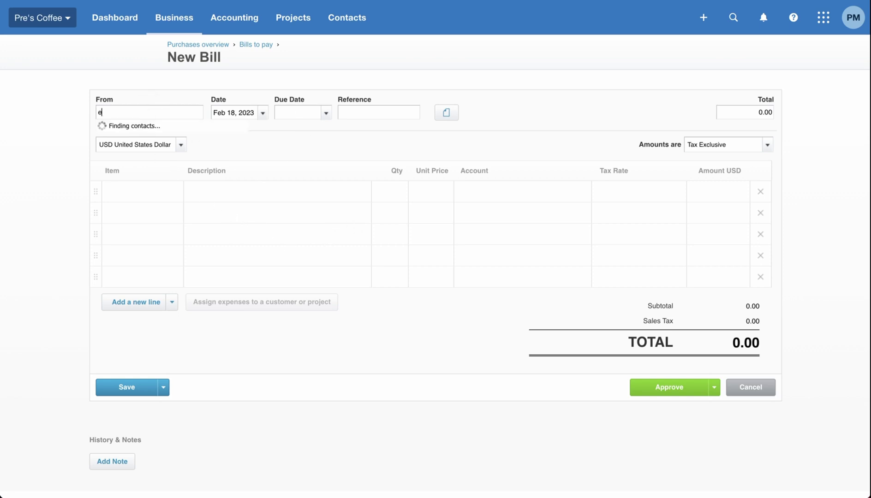
left_click(157, 110)
type("x")
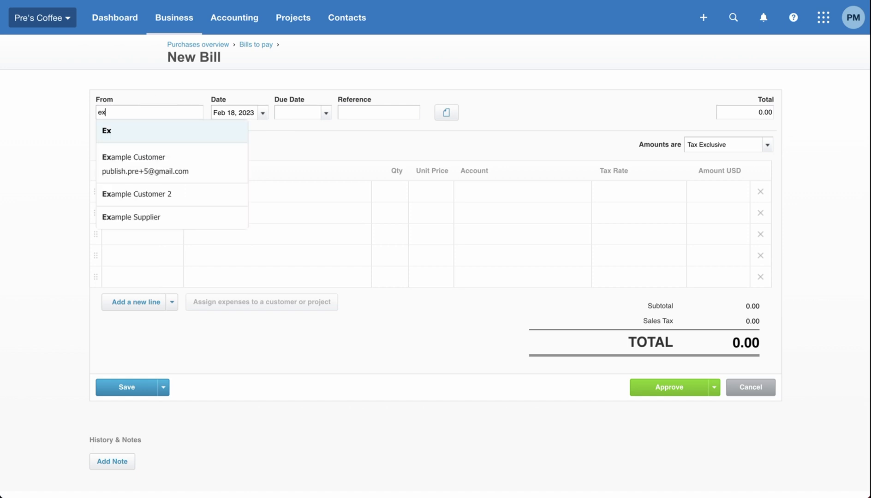
left_click(147, 218)
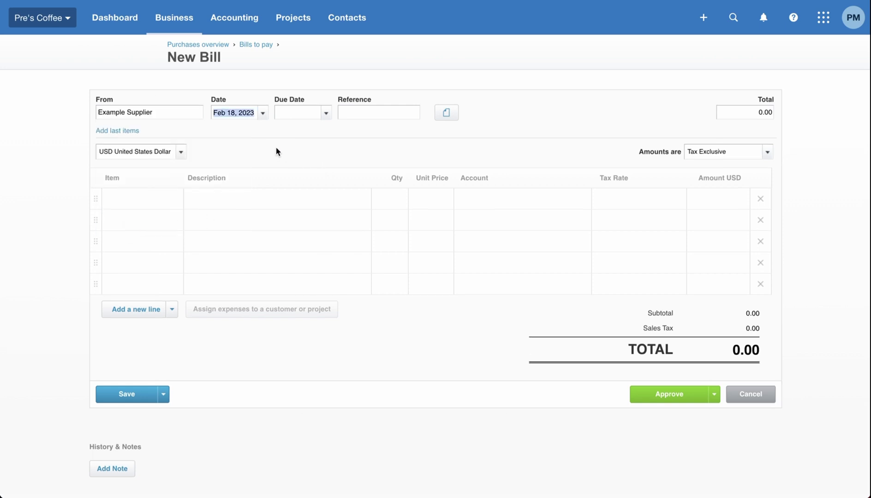
- Date the bill Jan 1, 2023 and set its due date to Jan 31, 2023
left_click(263, 112)
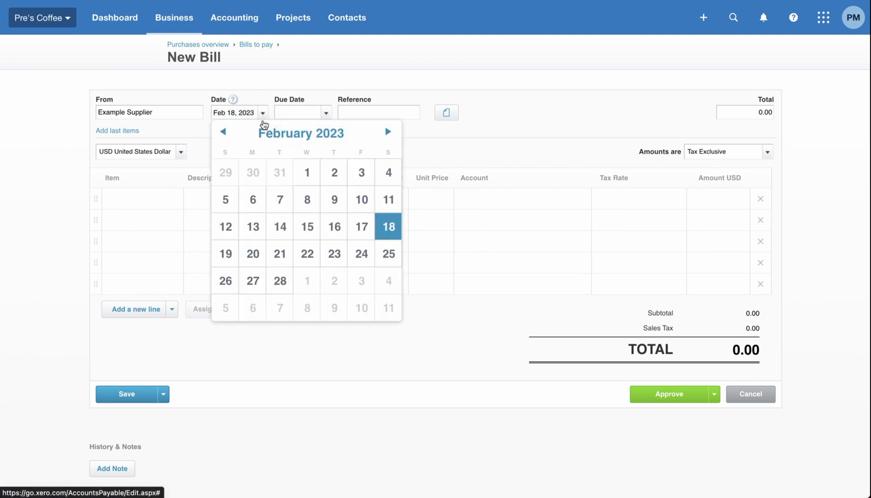
left_click(216, 134)
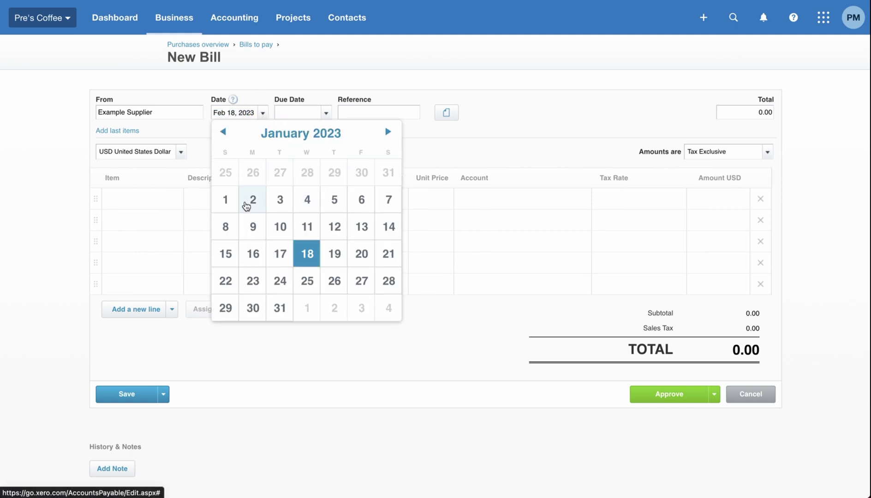
left_click(225, 200)
left_click(326, 112)
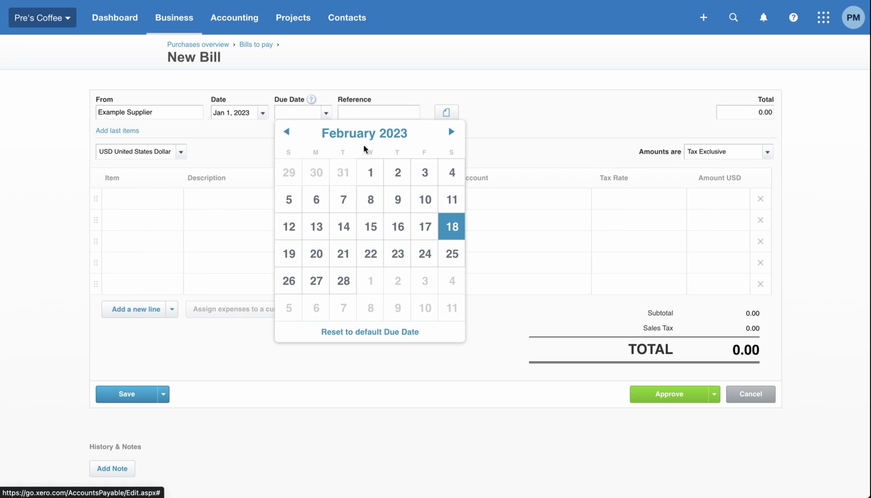
left_click(287, 132)
left_click(343, 308)
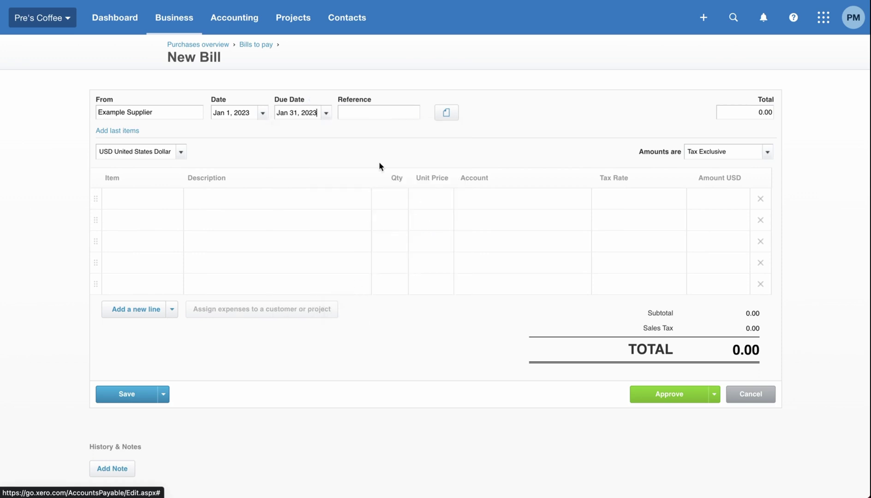
- Create a new item from the bill's first line, named Computer with a purchase unit price of 5000
left_click(158, 209)
left_click(174, 204)
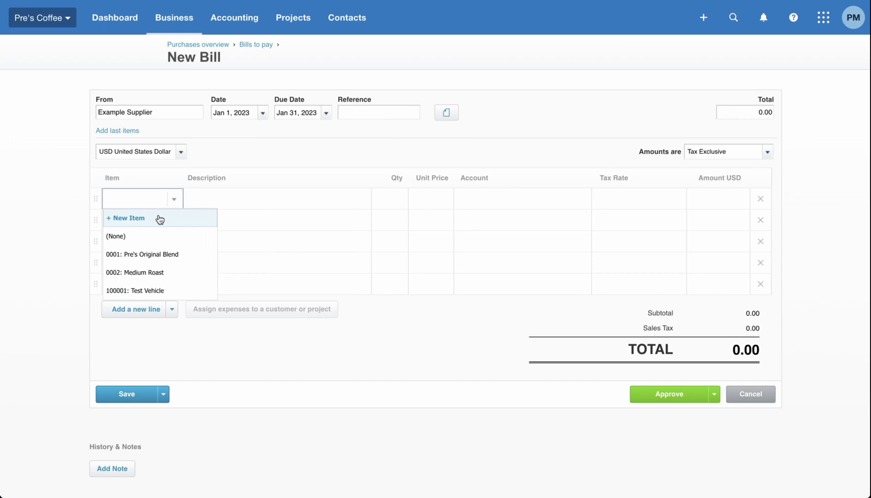
left_click(158, 217)
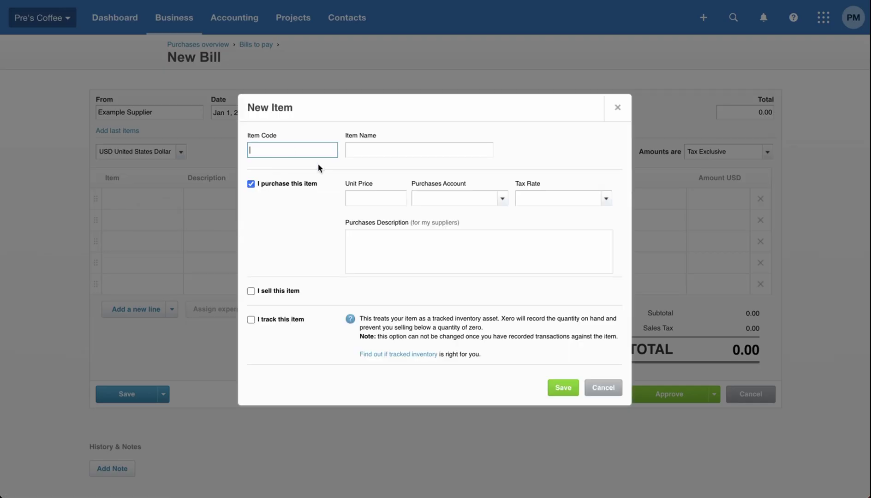
left_click(384, 148)
type("Computrr")
key("BackSpace")
type("er")
left_click(374, 197)
type("5000")
left_click(502, 199)
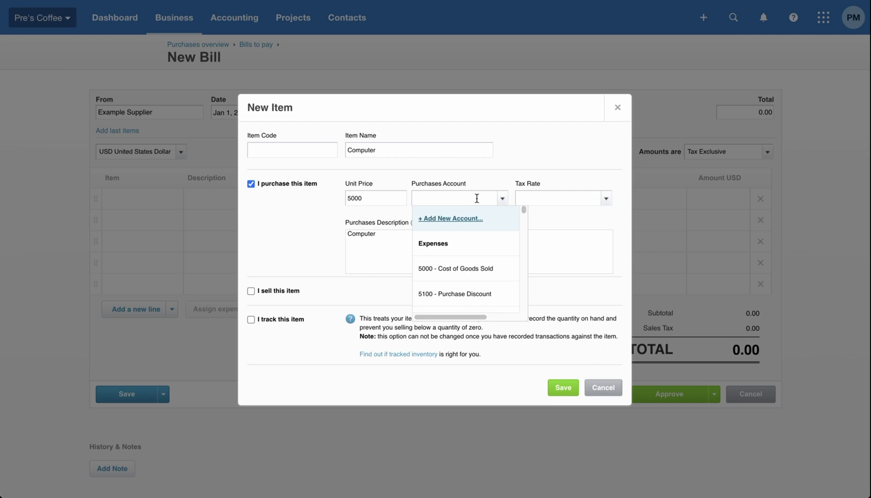
type("expe")
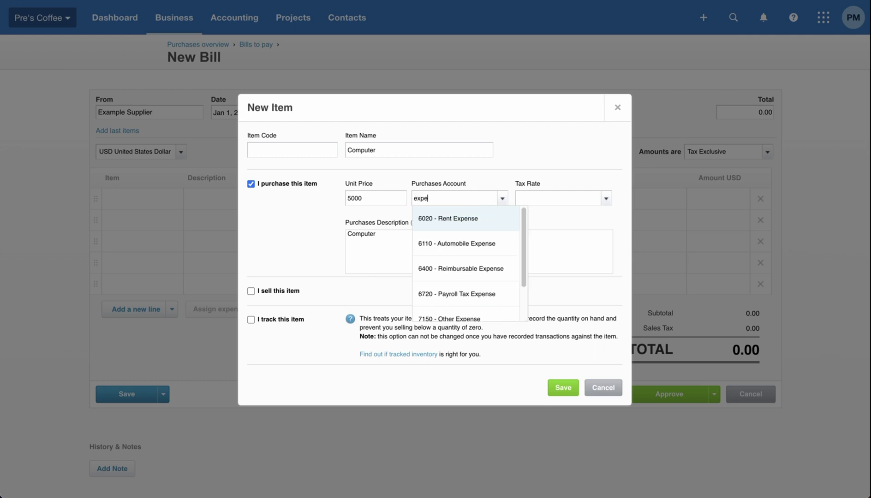
left_click_drag(523, 242, 509, 218)
left_click(420, 198)
key("BackSpace")
key("BackSpace")
key("BackSpace")
key("BackSpace")
- Assign the purchases account 1520 - Computer & Office Equipment to the new item, enter 18737 as its item code, and save it
type("comp")
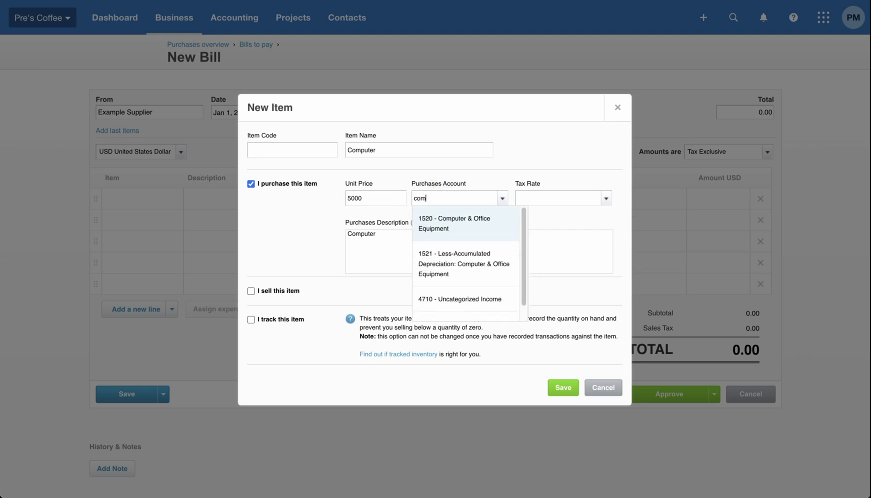
left_click(474, 233)
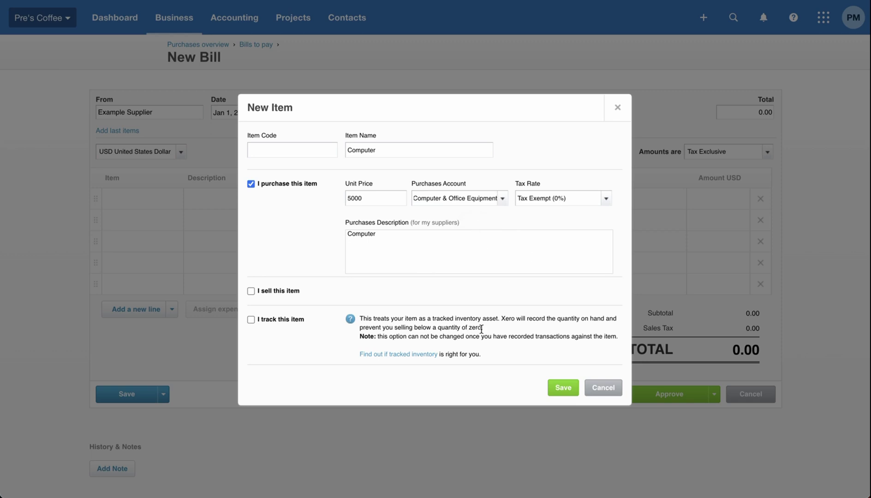
left_click(557, 391)
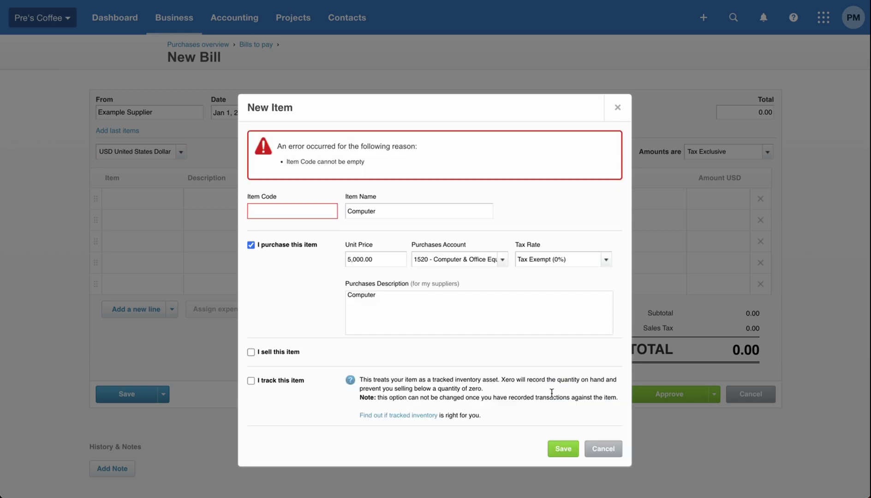
left_click(303, 216)
type("18737")
left_click(564, 453)
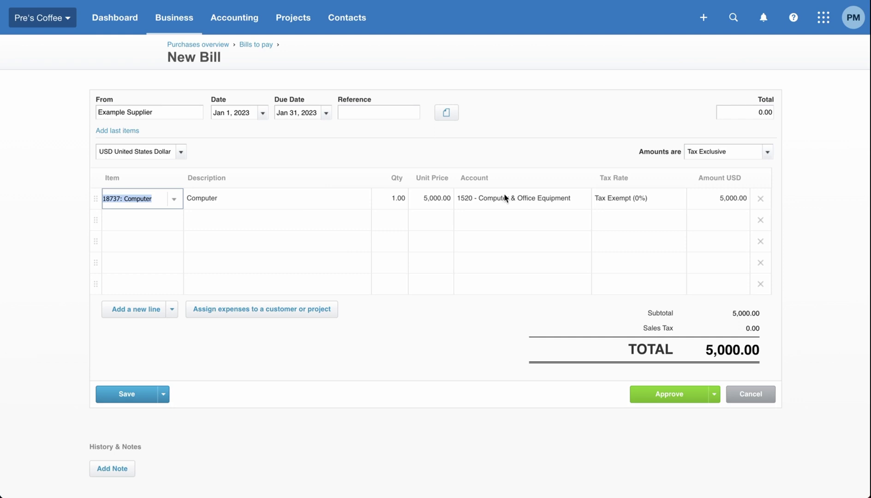
- Approve the Example Supplier bill for the computer and look over the approved bill's payment section
left_click(469, 342)
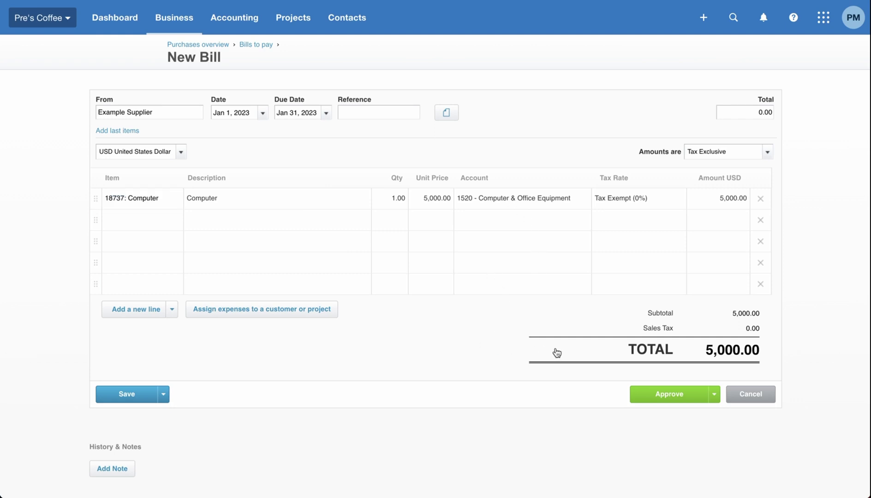
left_click(670, 401)
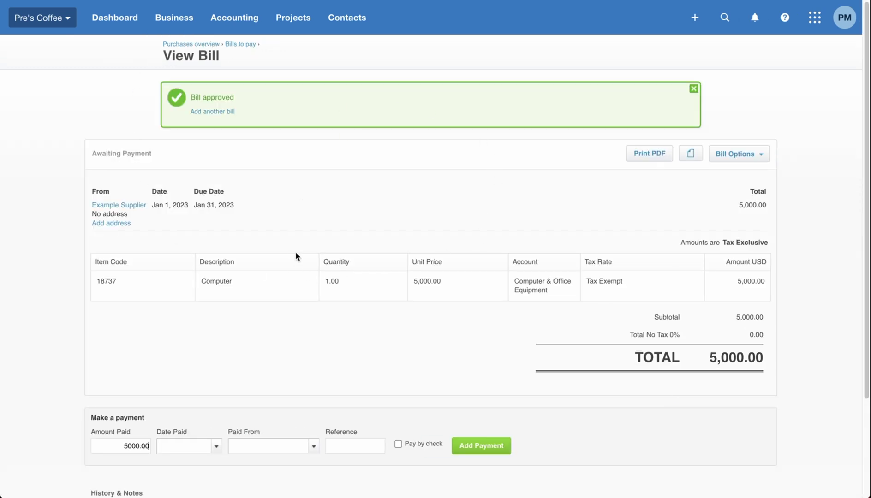
scroll(149, 444, "down", 2)
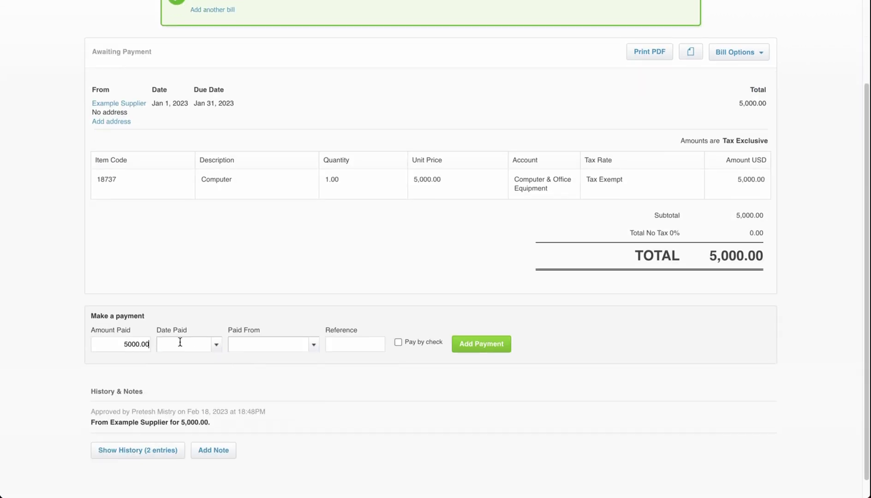
scroll(356, 379, "up", 2)
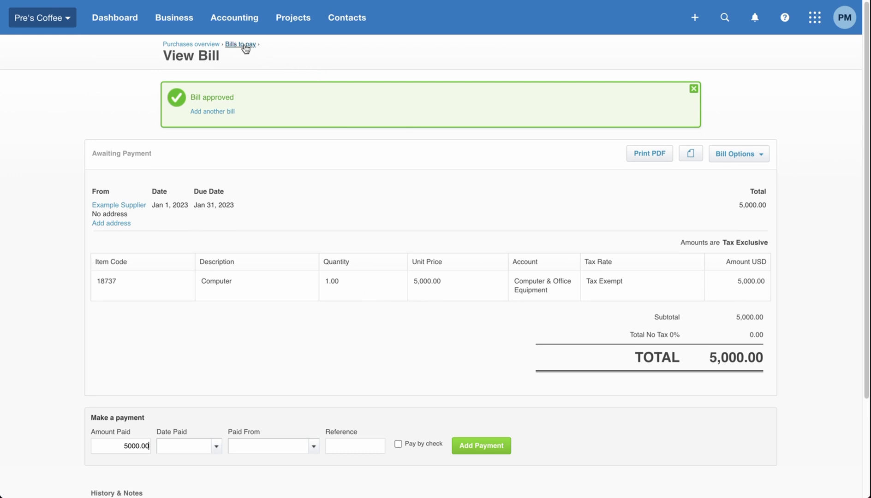
- Open the chart of accounts, show only the asset accounts, and examine the fixed asset accounts and their year-to-date balances
left_click(240, 23)
left_click(291, 331)
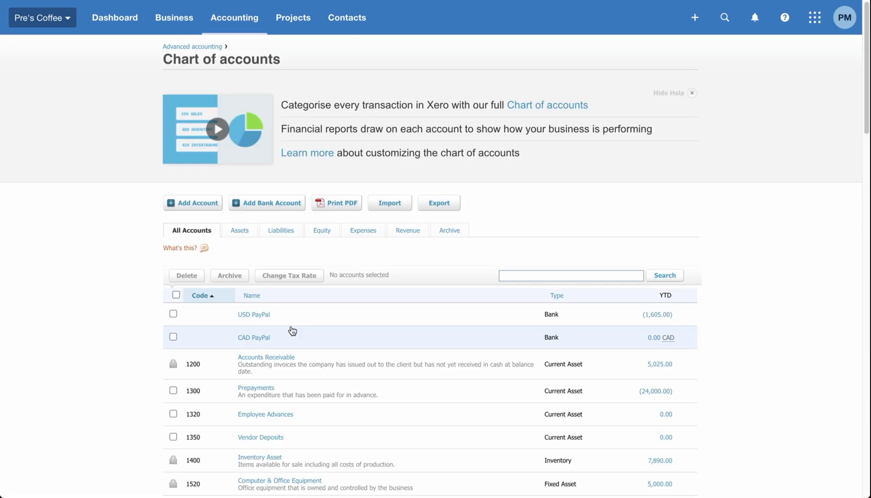
left_click(239, 230)
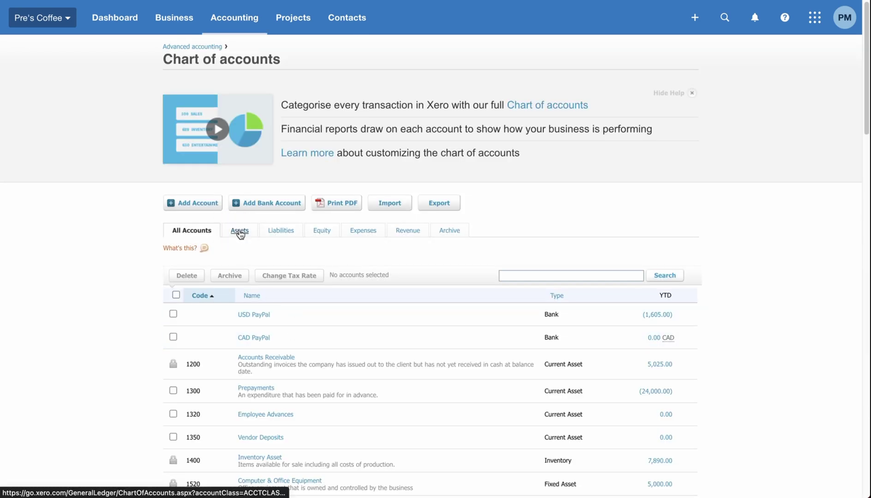
scroll(239, 234, "down", 2)
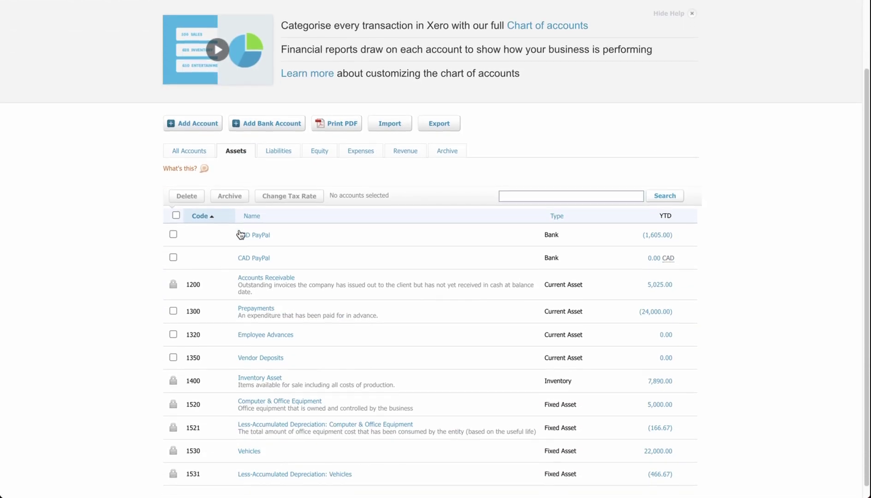
scroll(277, 256, "down", 1)
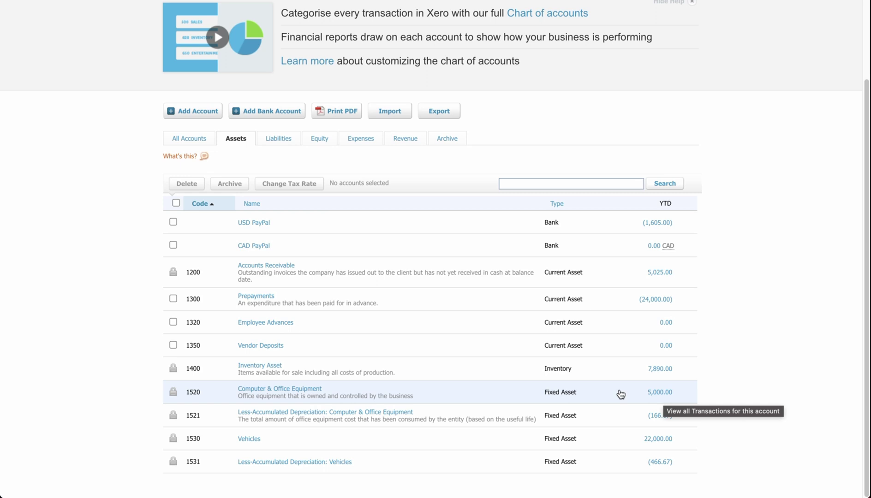
left_click(853, 246)
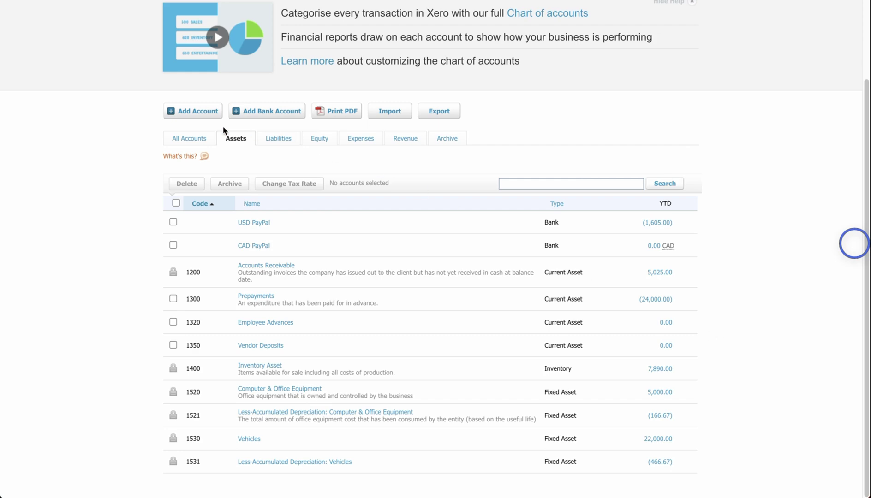
- Add a new account of type Fixed Asset with code 1540 and the name Coffee Machine, and save it
left_click(192, 112)
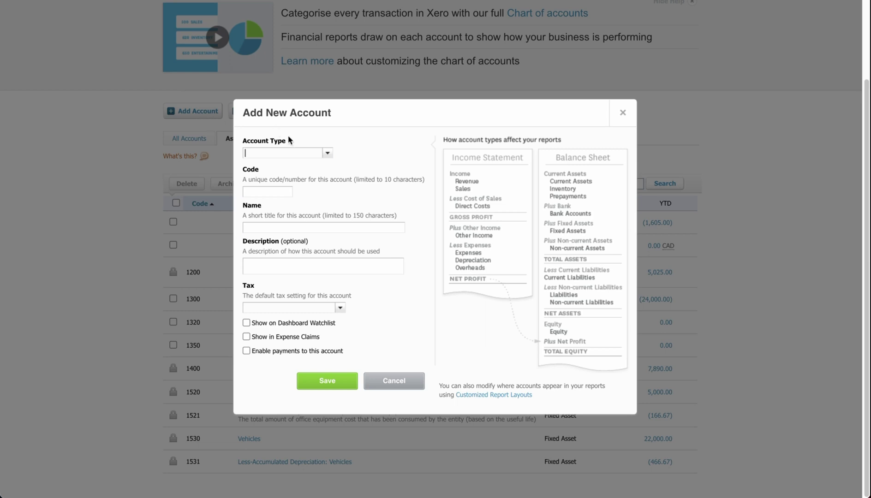
left_click(326, 153)
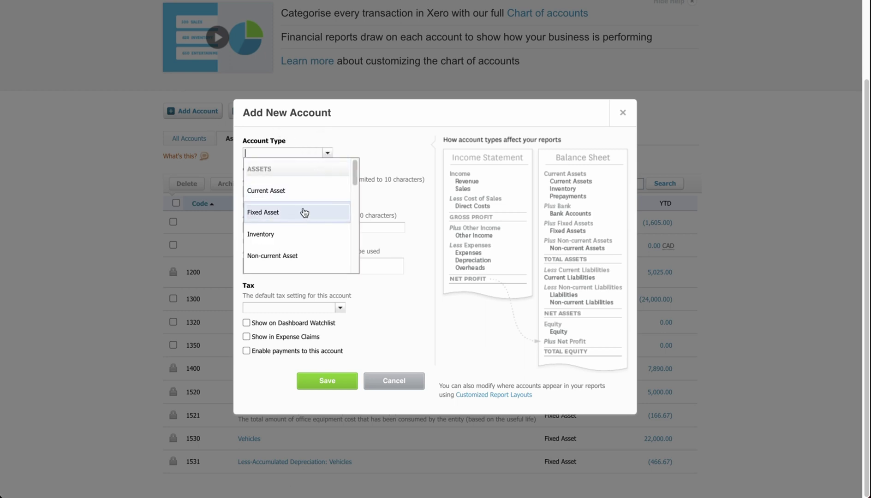
left_click(303, 212)
left_click(276, 192)
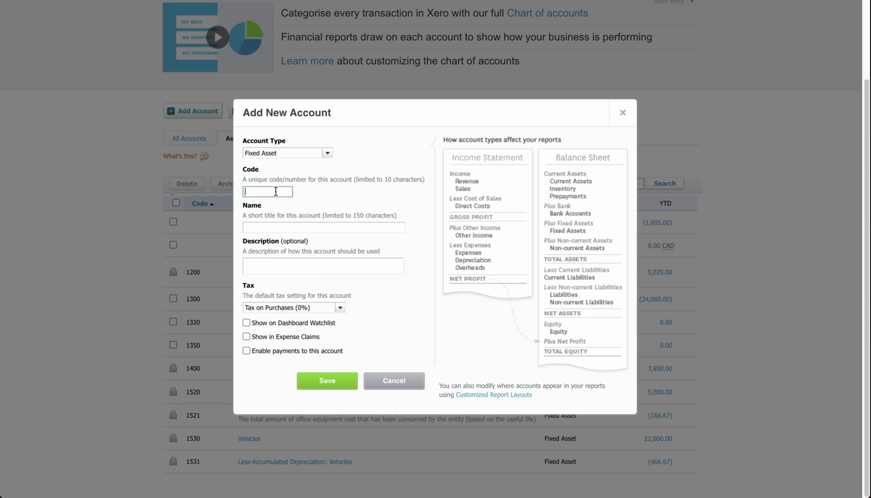
type("1540")
left_click(275, 227)
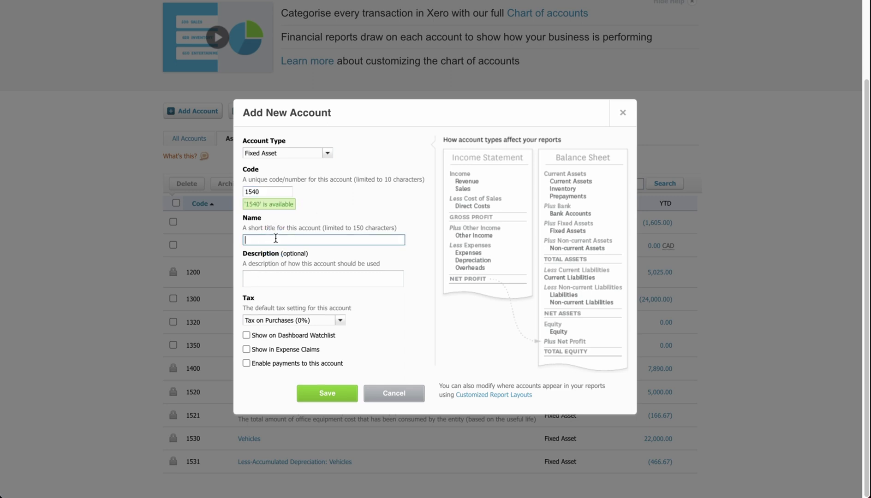
type("Coffee ma")
left_click(314, 278)
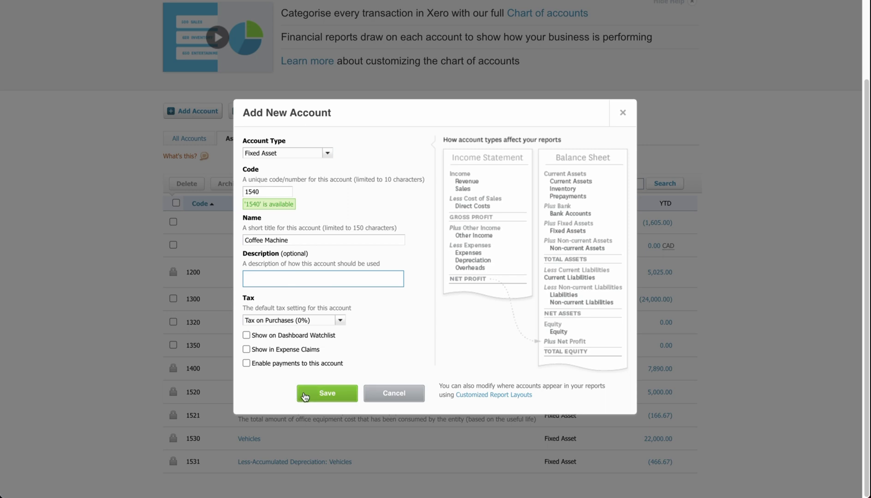
left_click(330, 396)
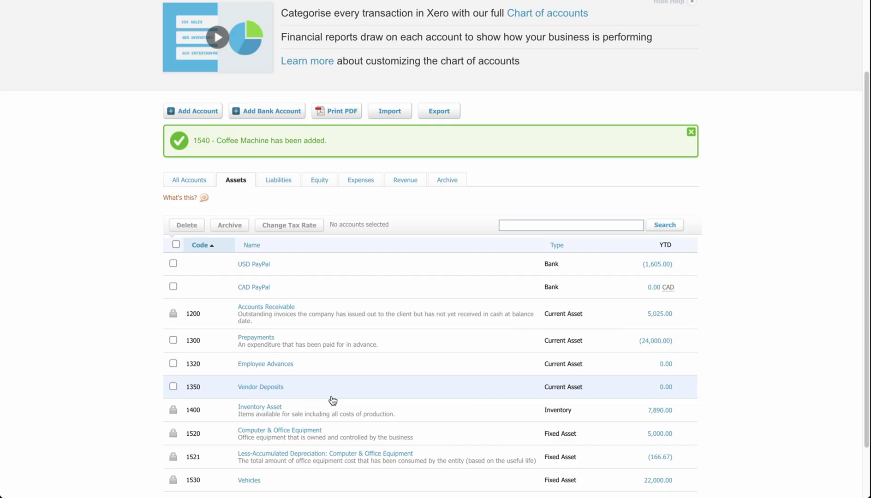
- Copy the account name from the details of account 1531, Less-Accumulated Depreciation: Vehicles, and close them without saving
scroll(332, 400, "down", 2)
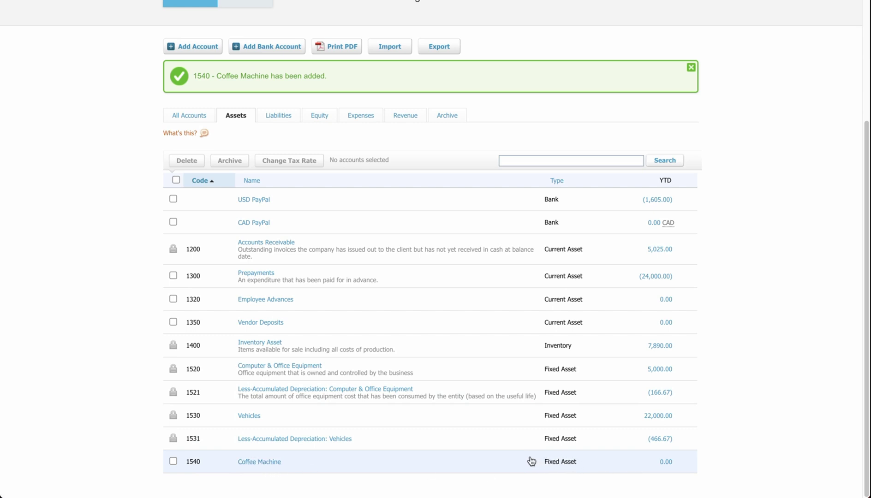
left_click(318, 441)
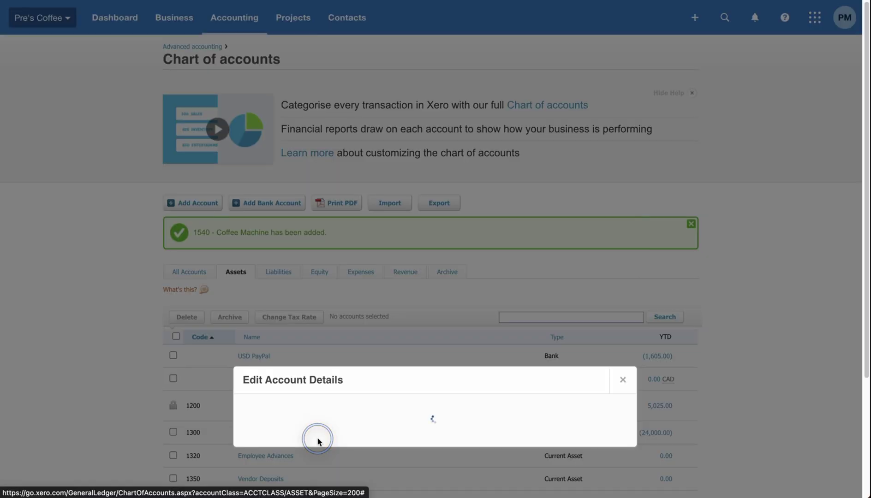
left_click(306, 221)
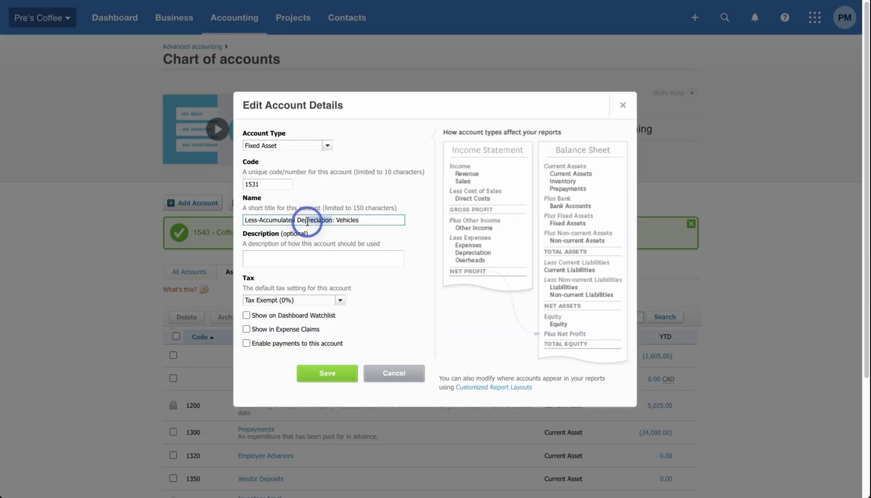
triple_click(306, 222)
key("ctrl+c")
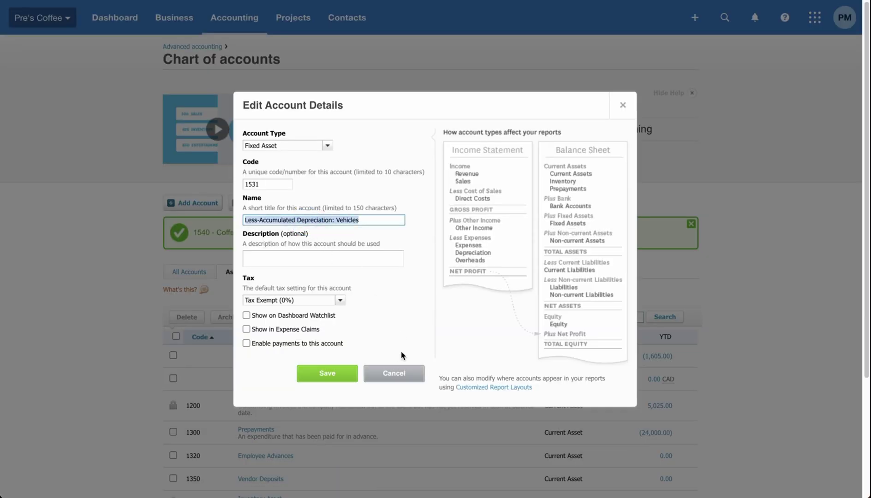
left_click(394, 374)
scroll(396, 378, "down", 3)
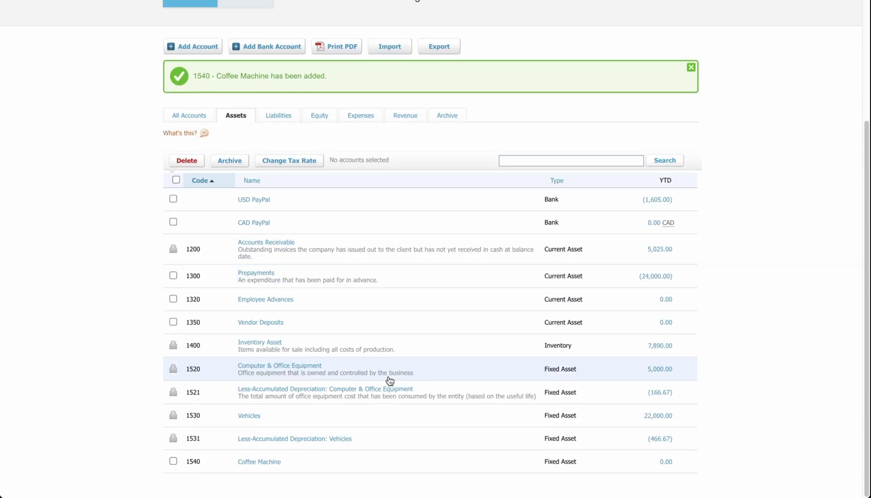
- Start another new account of type Fixed Asset and give it the code 1541
left_click(202, 48)
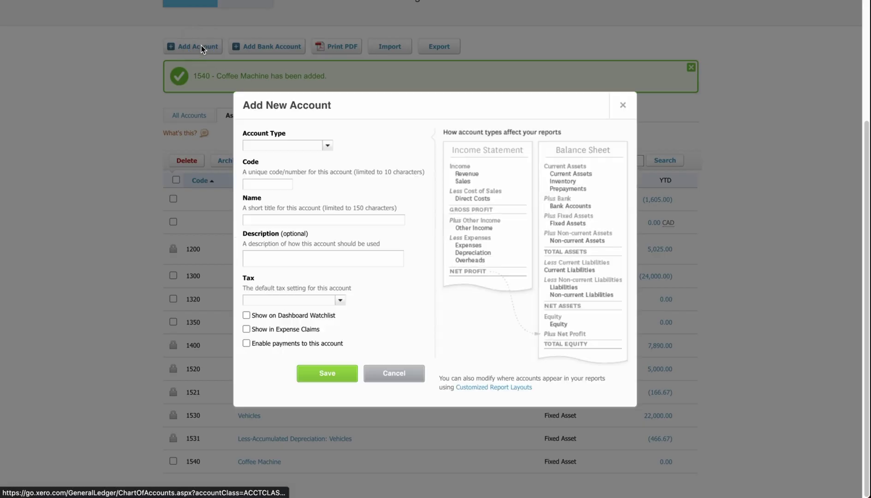
left_click(328, 147)
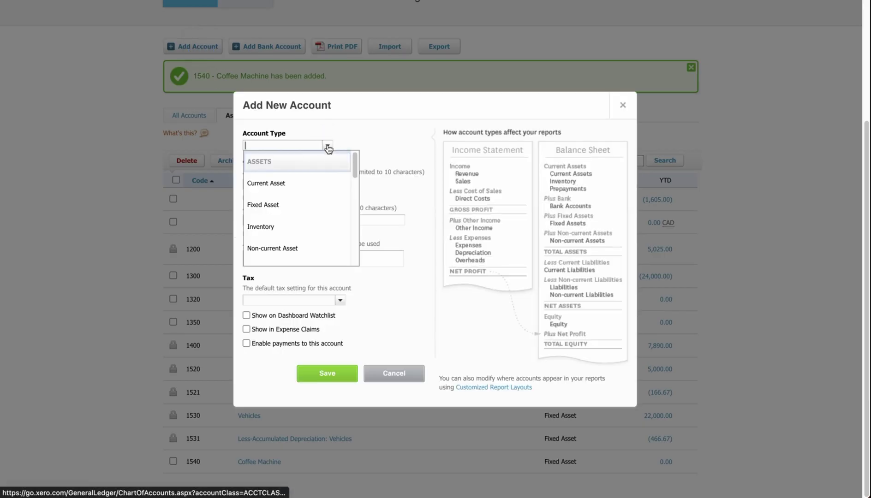
left_click(311, 199)
left_click(262, 185)
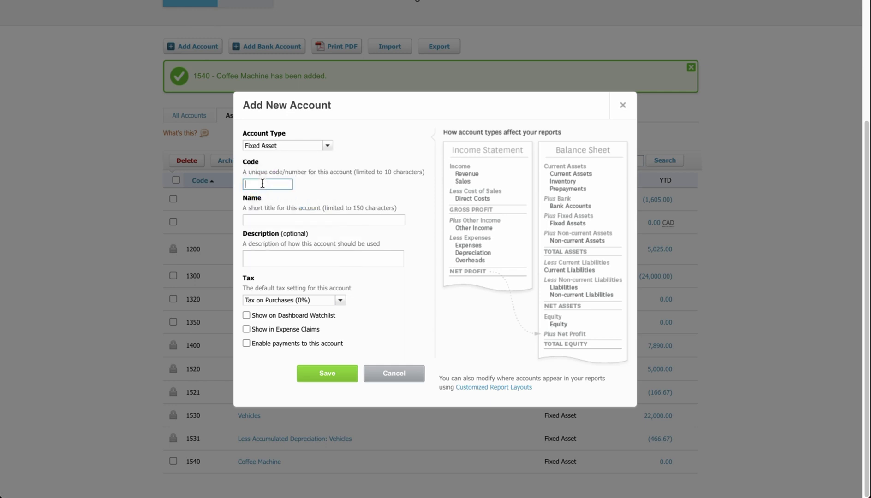
type("1541")
- Paste the copied name into the new account, replace Vehicles so it reads Less-Accumulated Depreciation: Coffee Machine, and save it
left_click(259, 221)
key("ctrl+v")
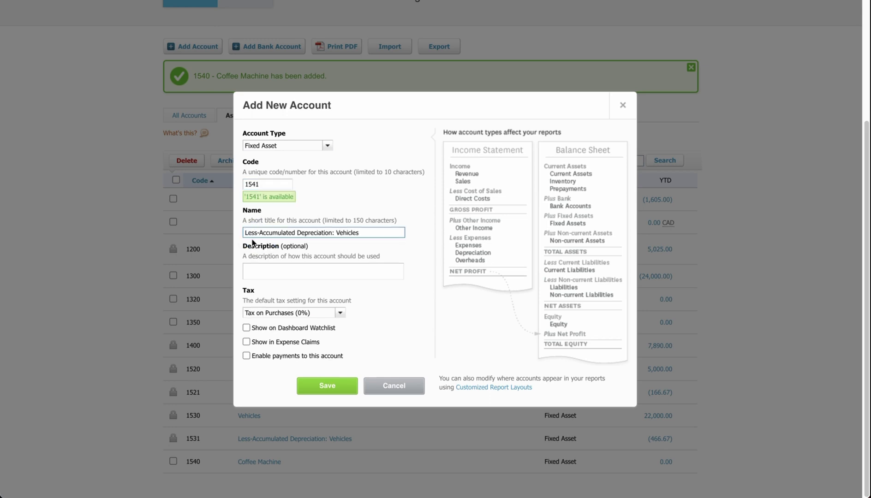
left_click(345, 233)
double_click(346, 233)
type("Coffee Macxh")
left_click(340, 392)
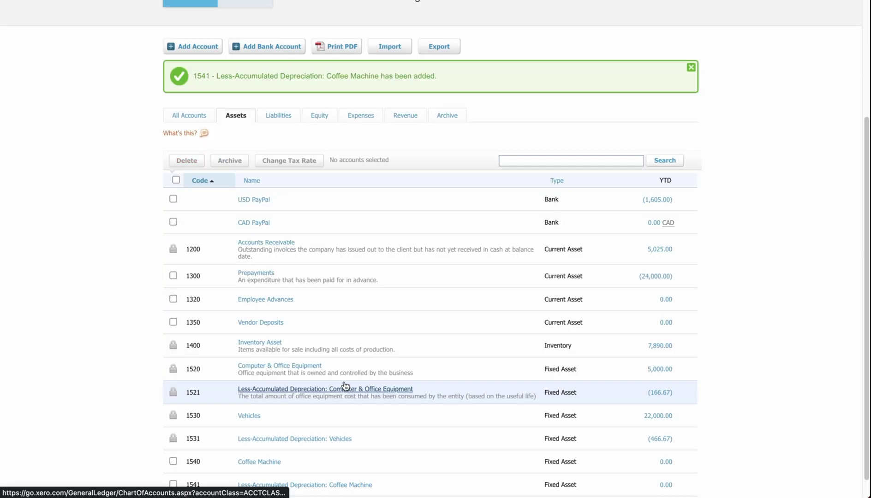
scroll(346, 388, "down", 1)
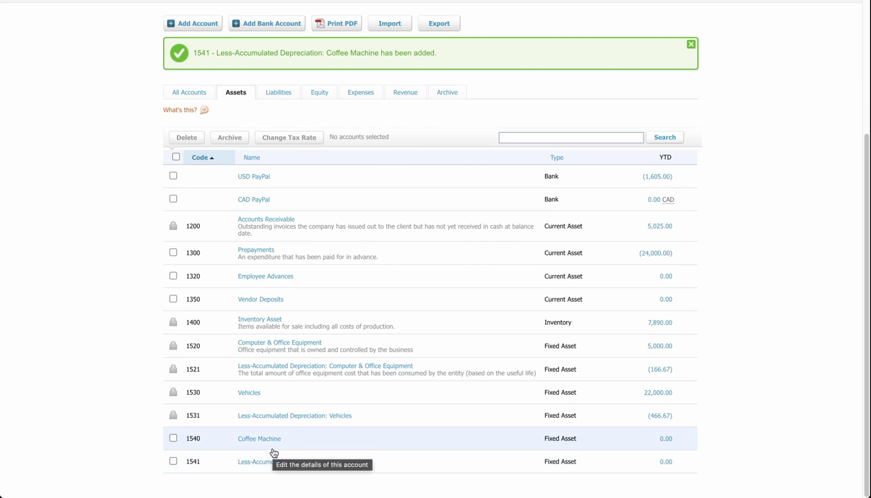
- Go to the fixed assets settings in advanced accounting and start adding a new asset type
scroll(282, 415, "up", 5)
scroll(286, 231, "up", 3)
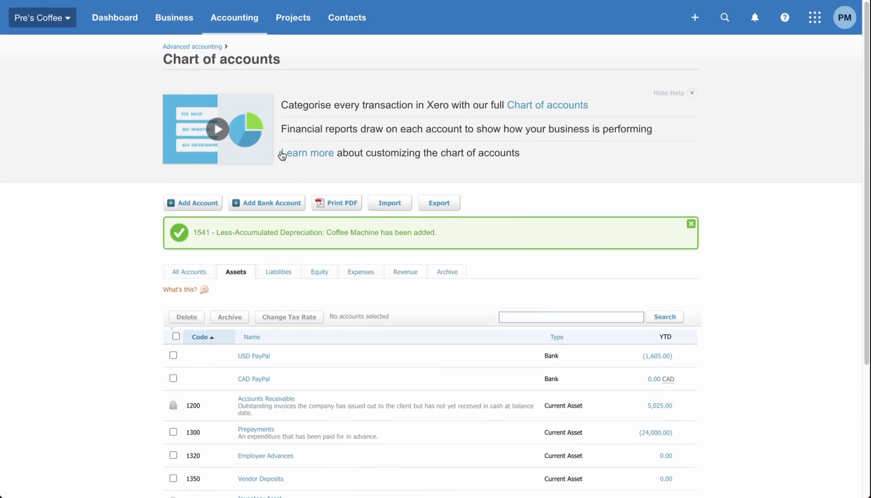
left_click(224, 21)
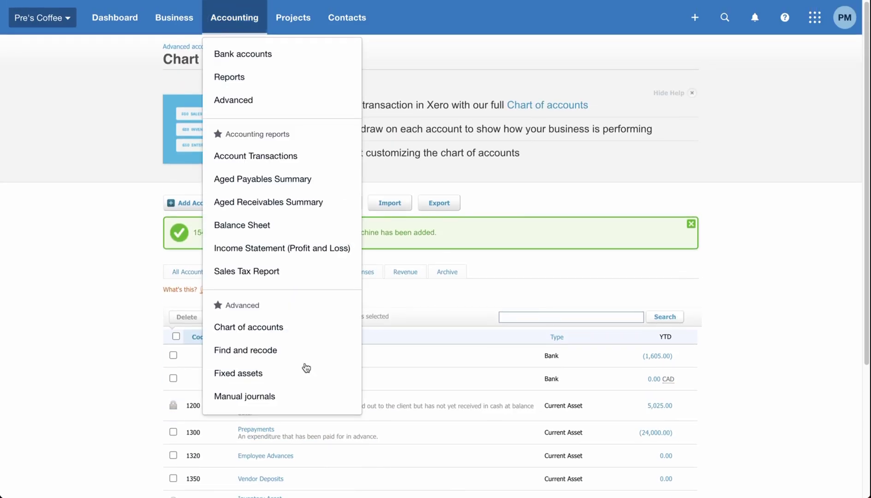
left_click(283, 101)
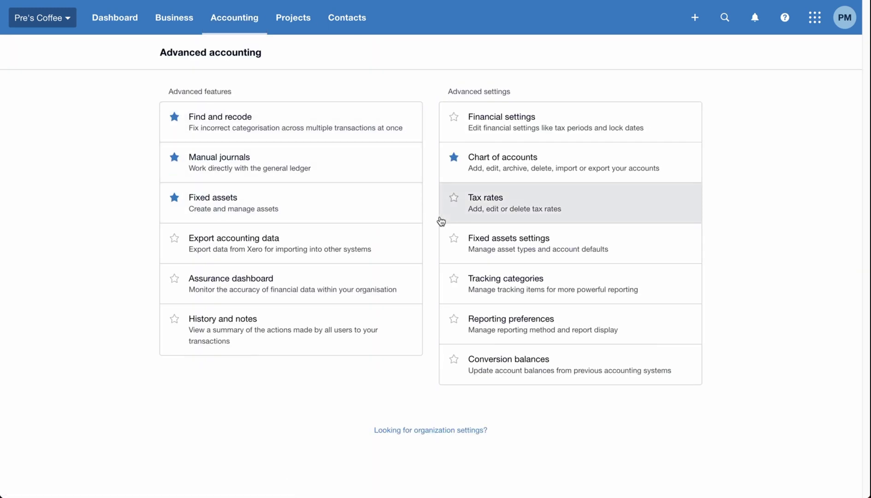
left_click(509, 245)
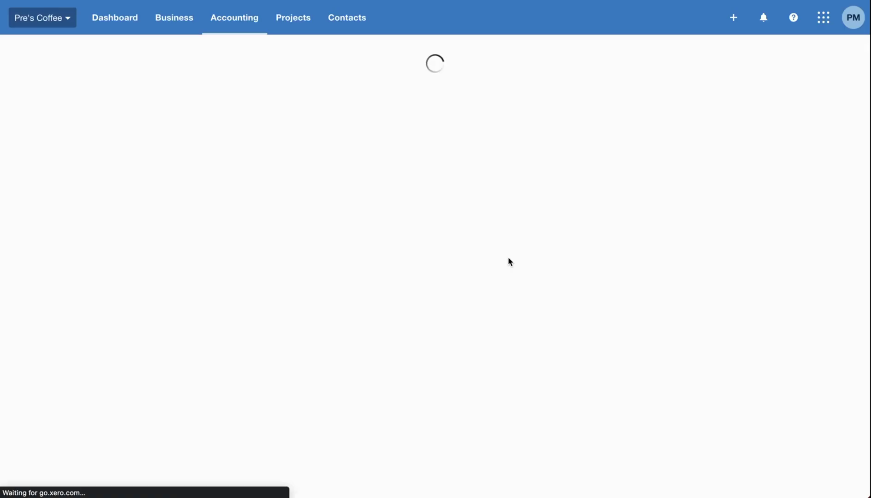
left_click(210, 252)
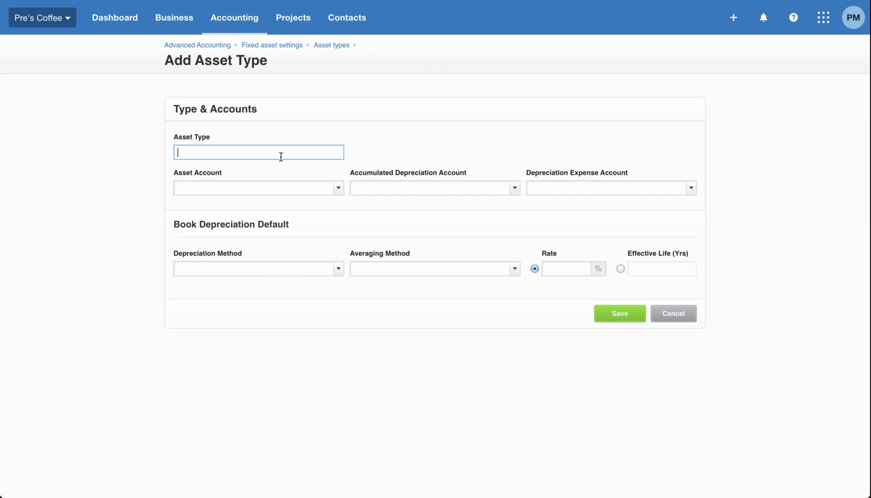
- Name the asset type Coffee Machine, with asset account 1540 - Coffee Machine and accumulated depreciation account 1541 - Less-Accumulated Depreciation: Coffee Machine
type("Coffee Machine")
left_click(337, 189)
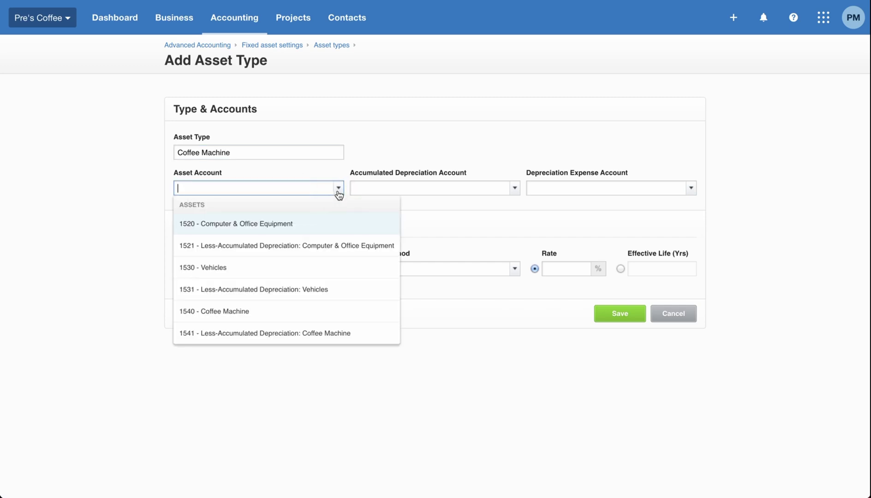
left_click(257, 312)
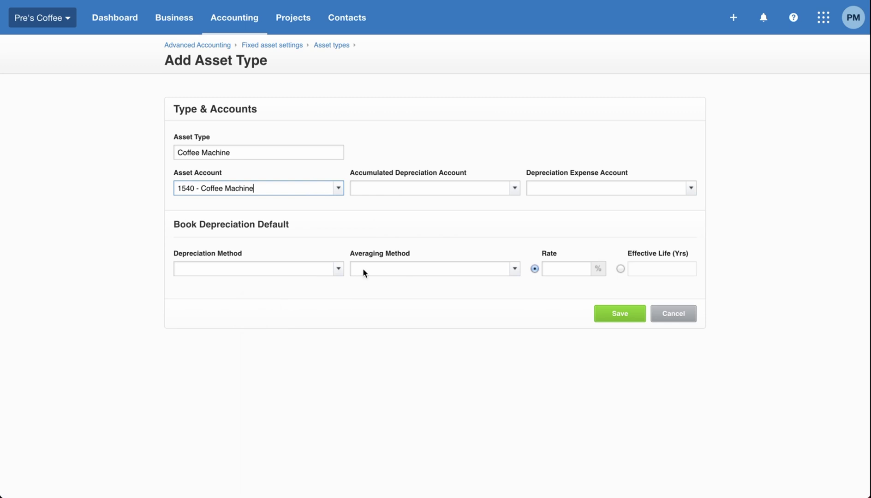
left_click(514, 189)
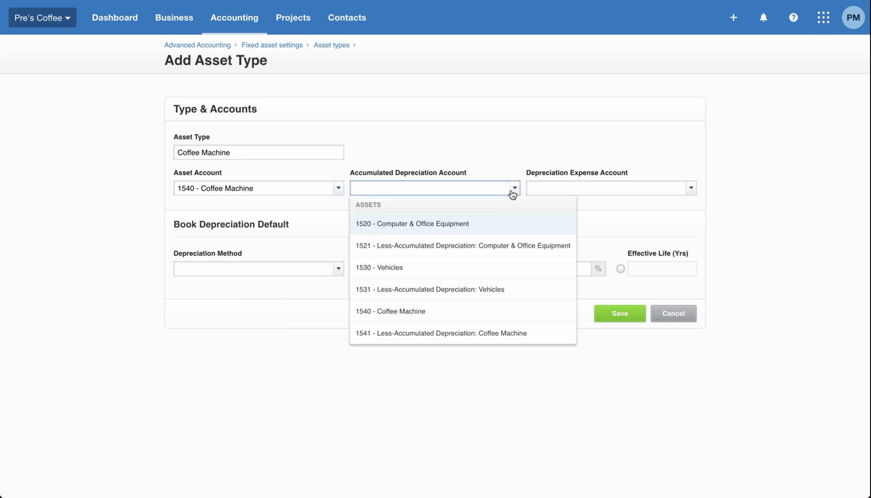
left_click(447, 334)
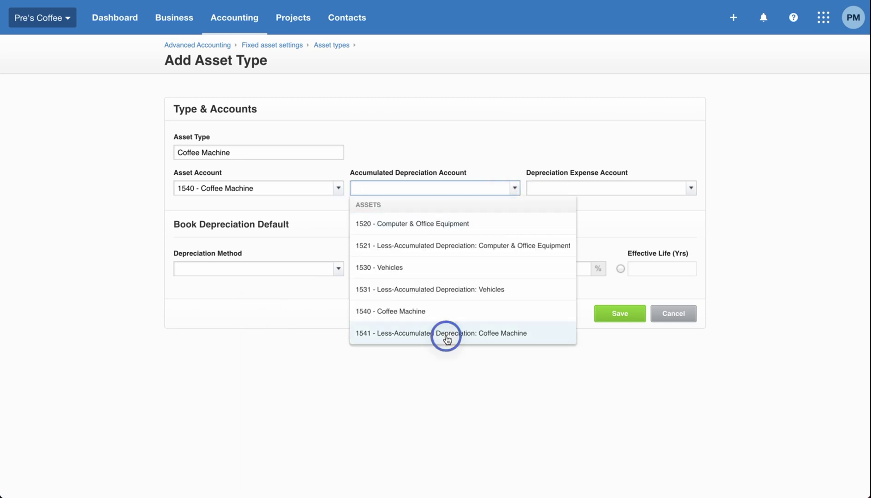
- Set the Coffee Machine asset type's depreciation expense account to 7000 - Depreciation
left_click(691, 189)
type("dep")
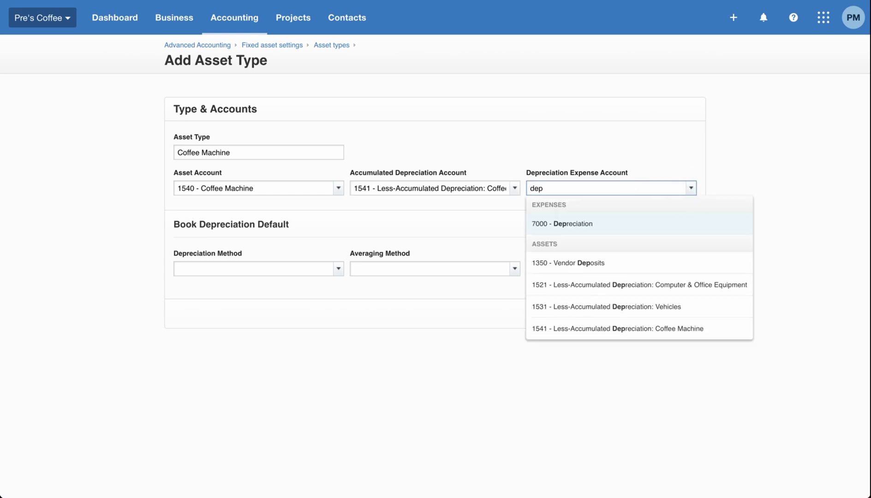
left_click(597, 223)
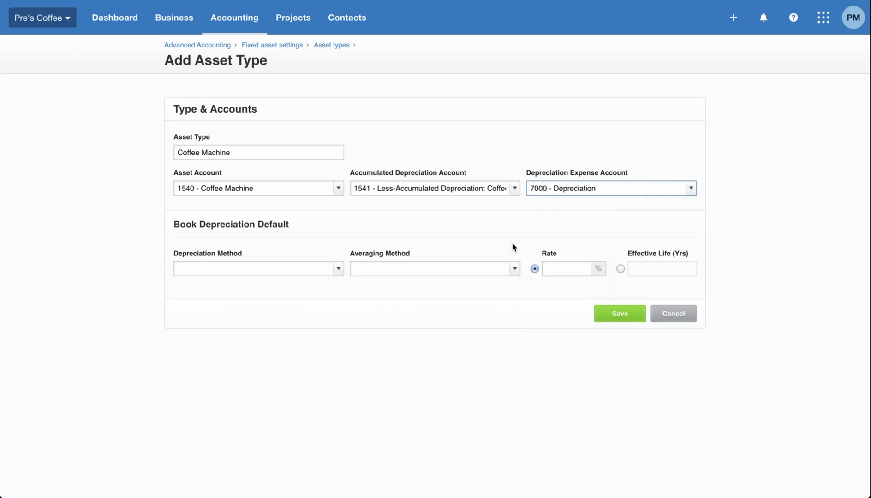
- Give the asset type Declining Balance depreciation with Full Month averaging and a 20% rate, and save it
left_click(338, 268)
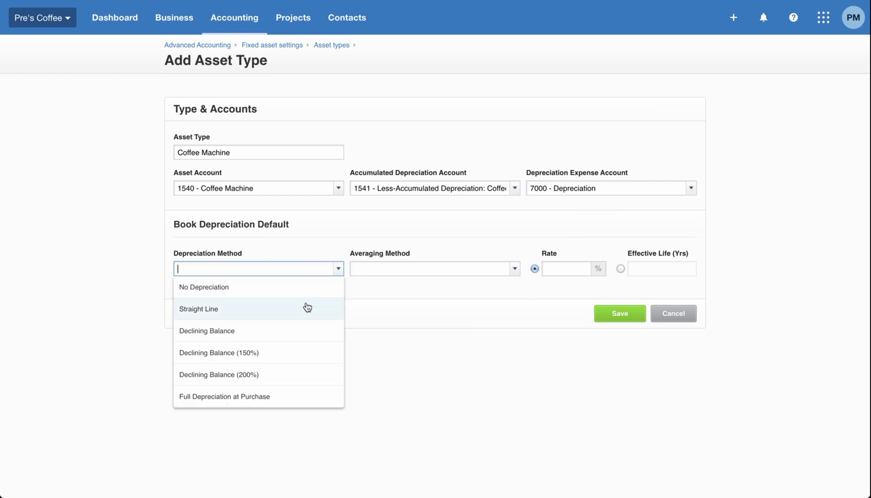
left_click(299, 331)
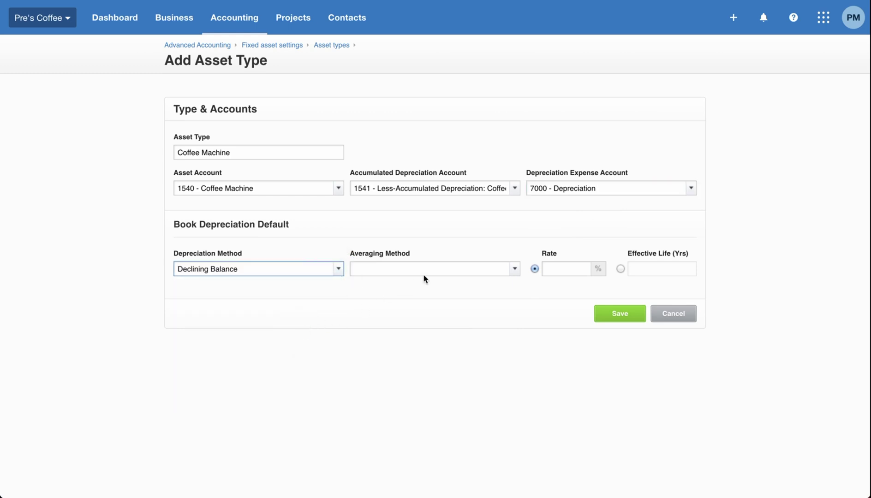
left_click(510, 270)
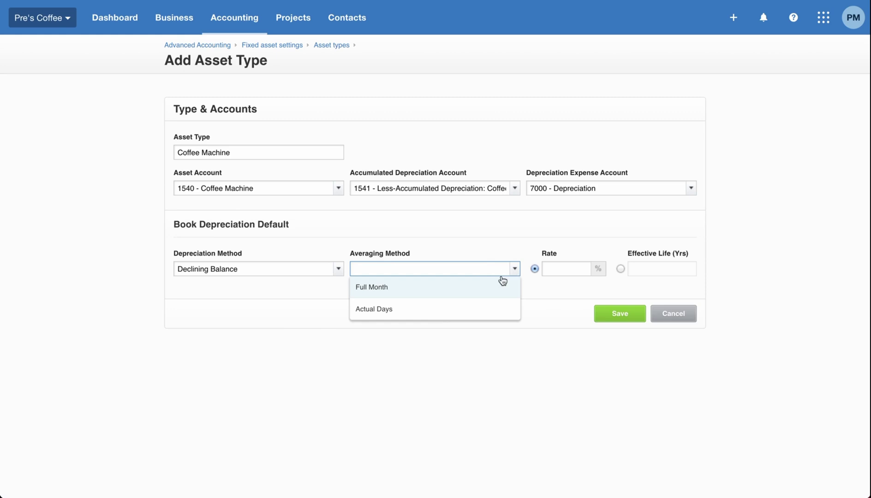
left_click(503, 283)
left_click(554, 269)
type("20")
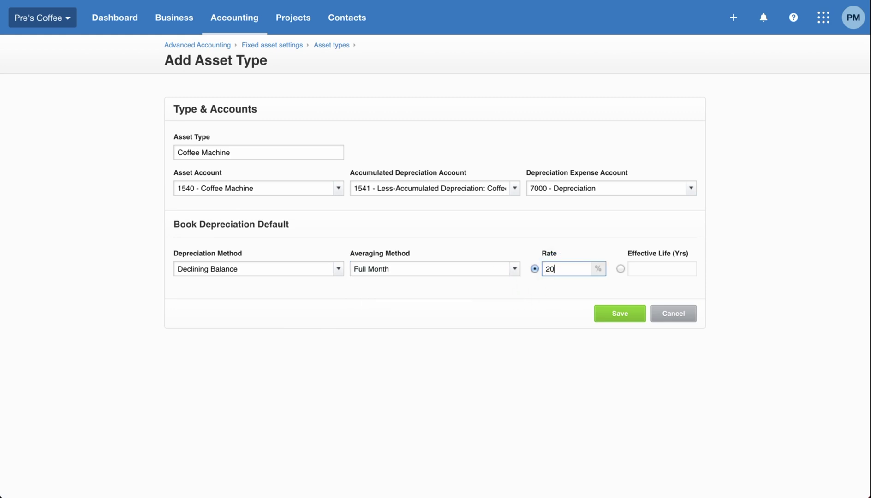
left_click(618, 314)
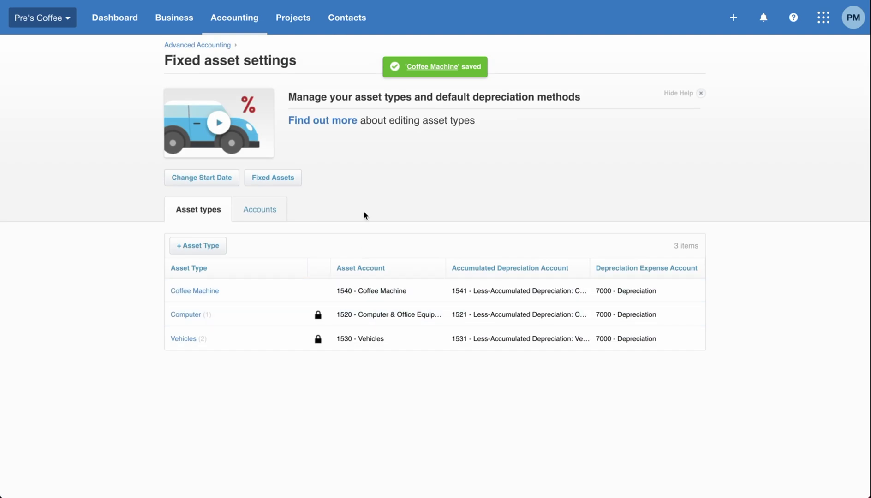
- Go to the fixed assets list and start a new asset named New Espresso Machine
left_click(281, 184)
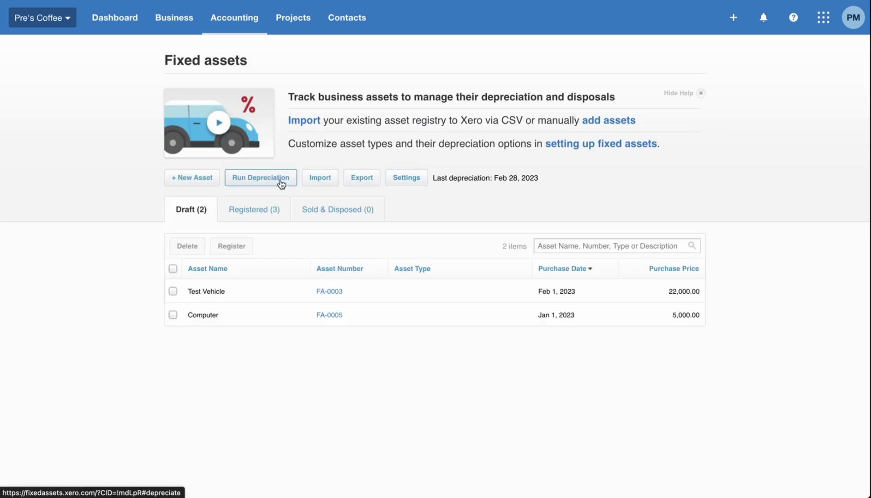
left_click(200, 182)
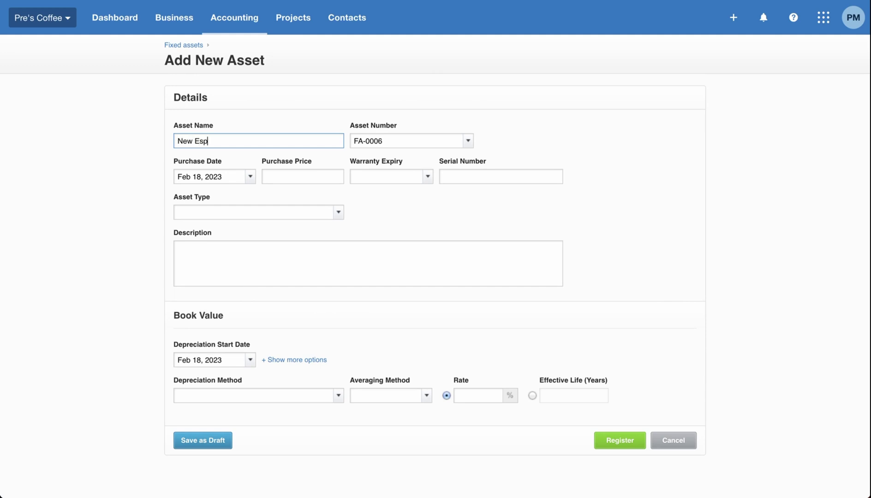
type("New Espresso Mac")
- Set the new asset's purchase date to Jan 01, 2023 and its purchase price to 20000
left_click(250, 177)
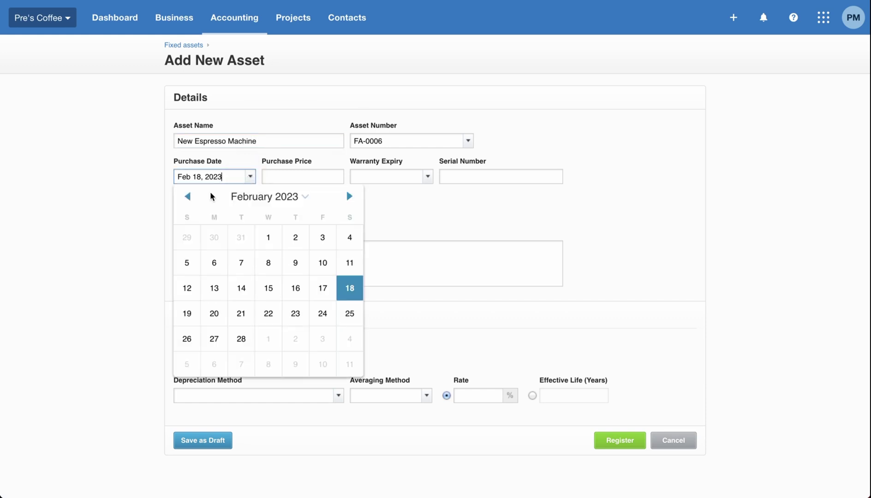
left_click(187, 196)
left_click(187, 237)
left_click(324, 183)
type("20000")
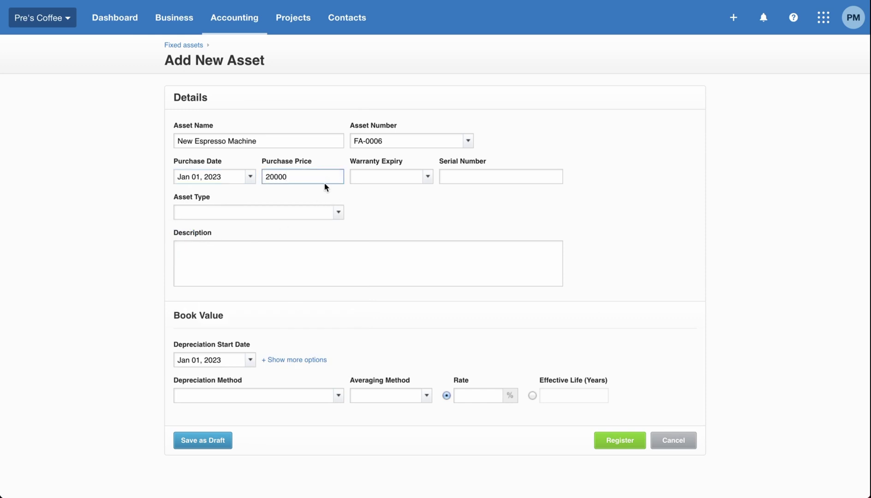
- Assign the Coffee Machine asset type to the new asset and register it
left_click(339, 212)
left_click(282, 257)
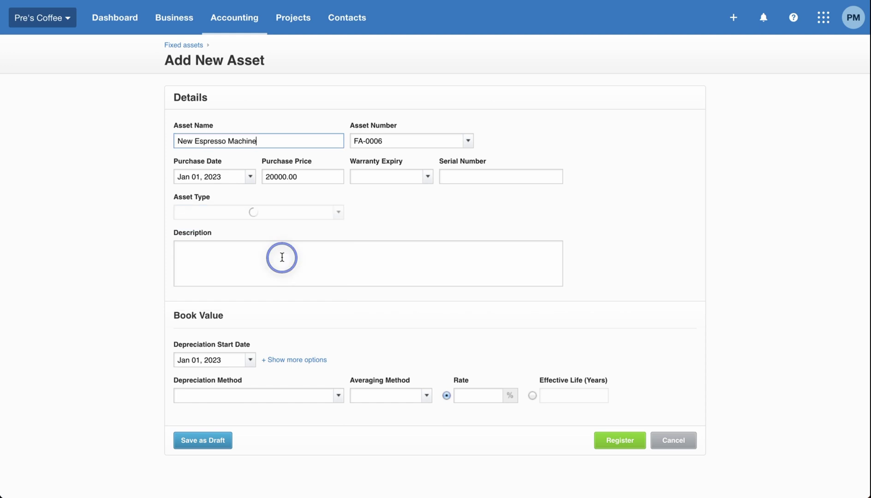
scroll(327, 309, "down", 1)
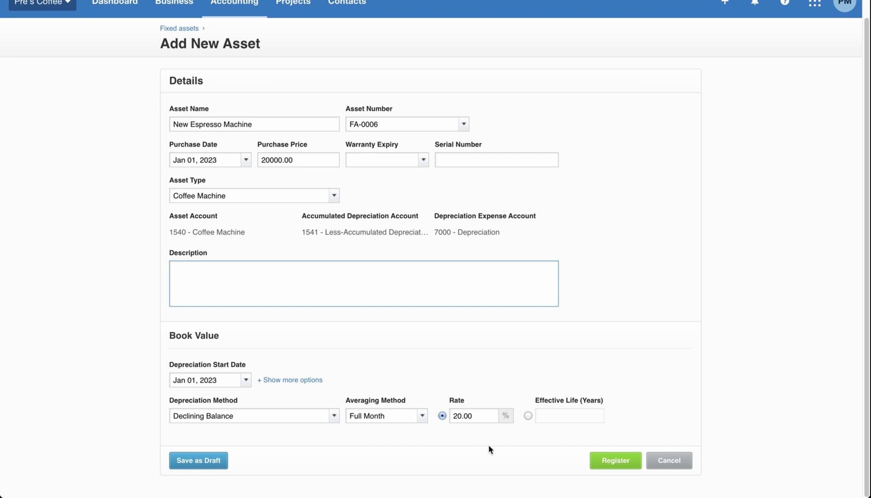
left_click(623, 464)
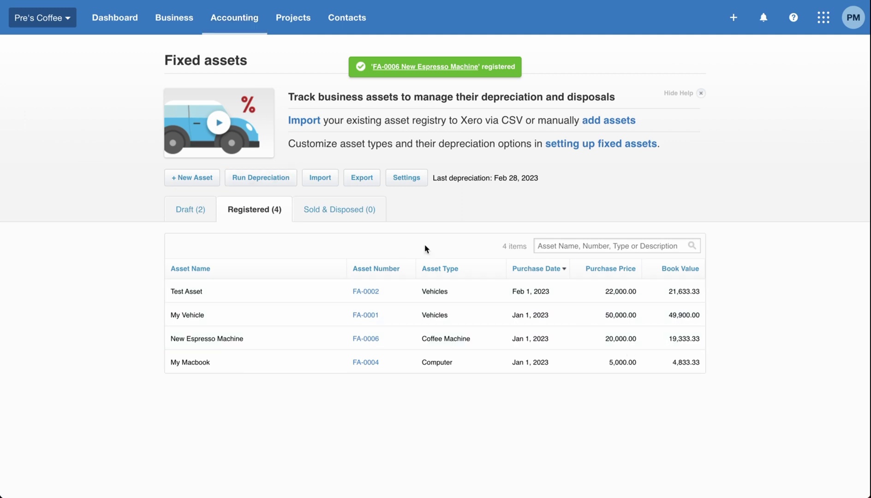
- Examine the Coffee Machine asset and accumulated depreciation balances among the asset accounts in the chart of accounts
left_click(235, 17)
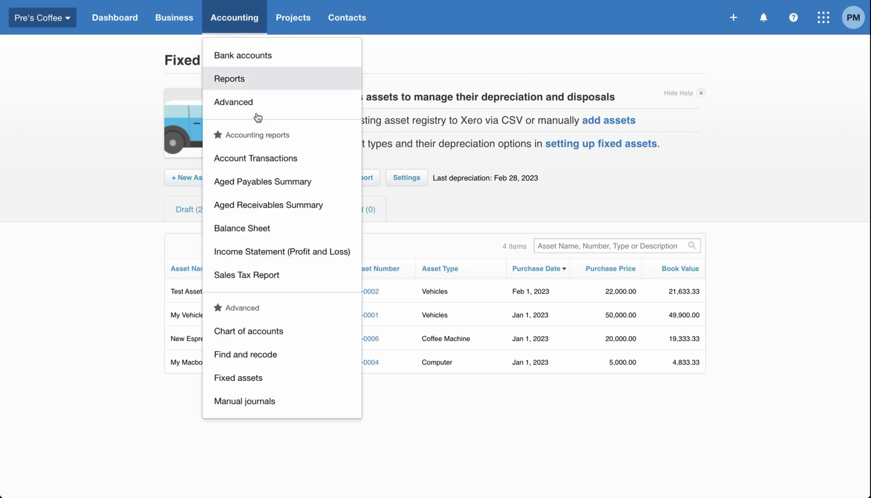
left_click(272, 325)
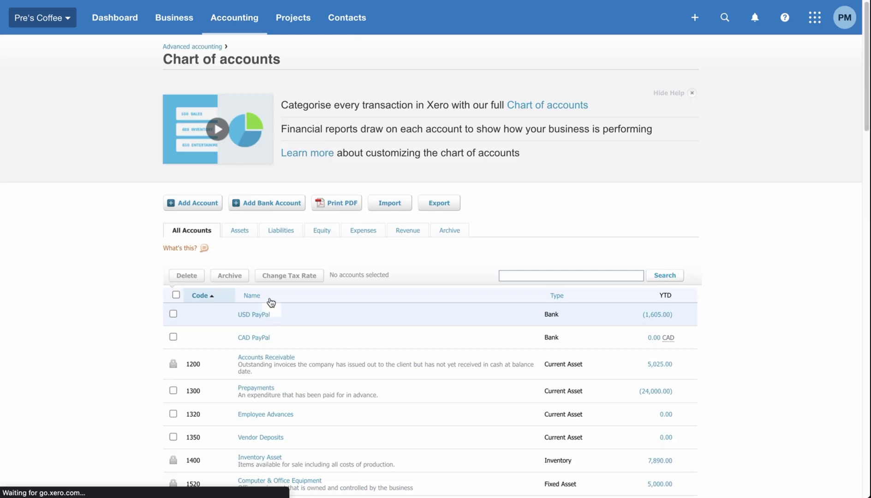
left_click(234, 230)
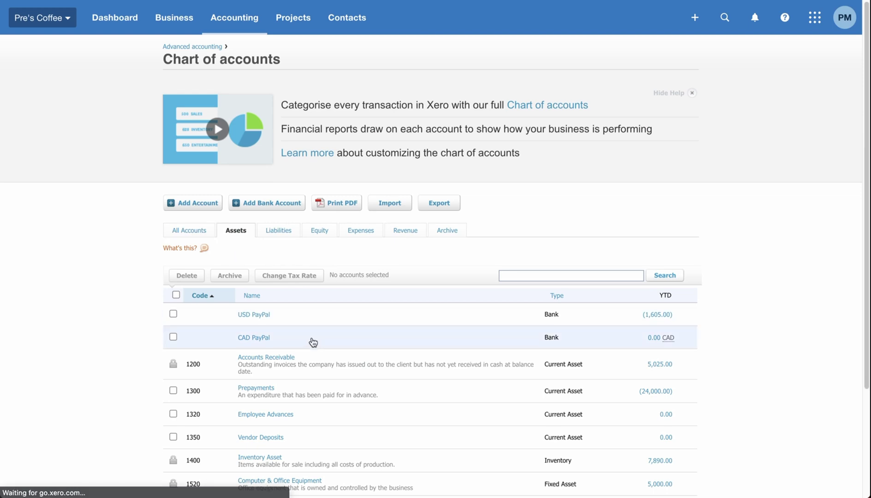
scroll(311, 343, "down", 3)
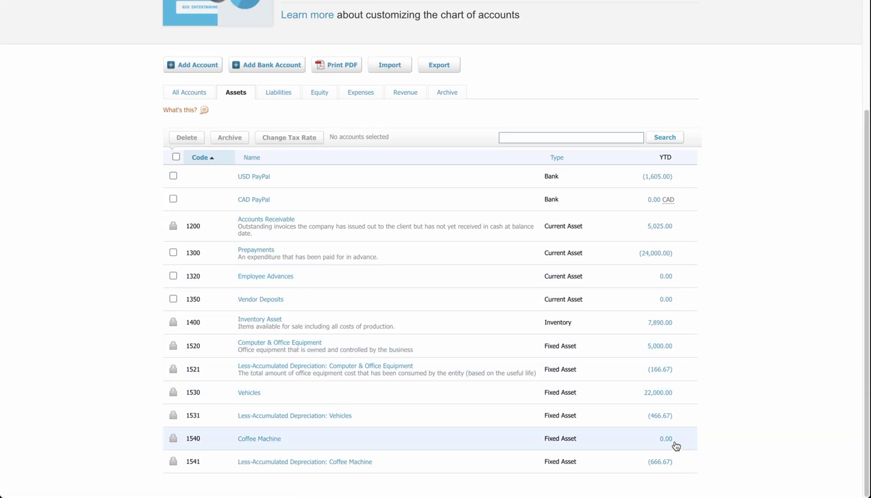
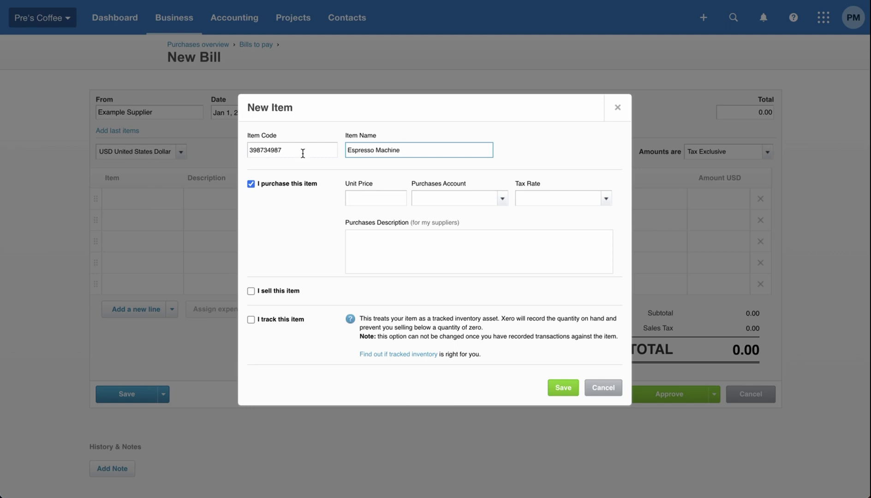
- Set the Espresso Machine item's unit price to 20000 and open its purchases account choices
left_click(394, 196)
type("20000")
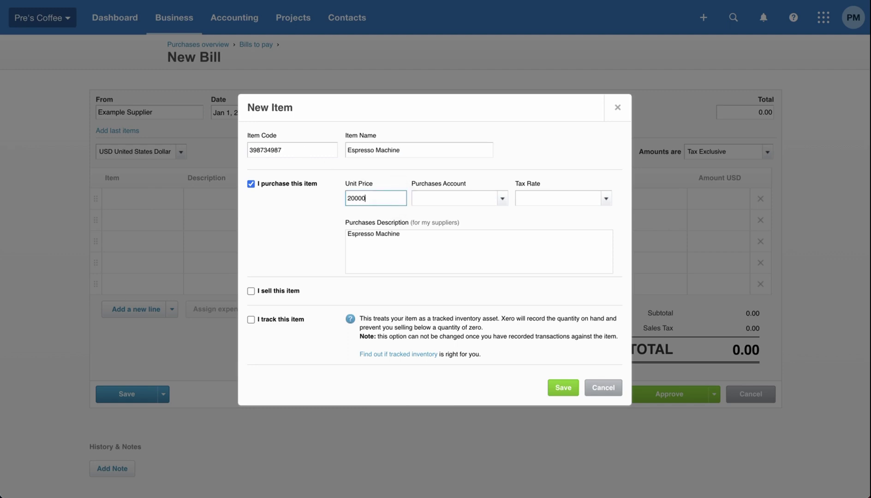
left_click(505, 199)
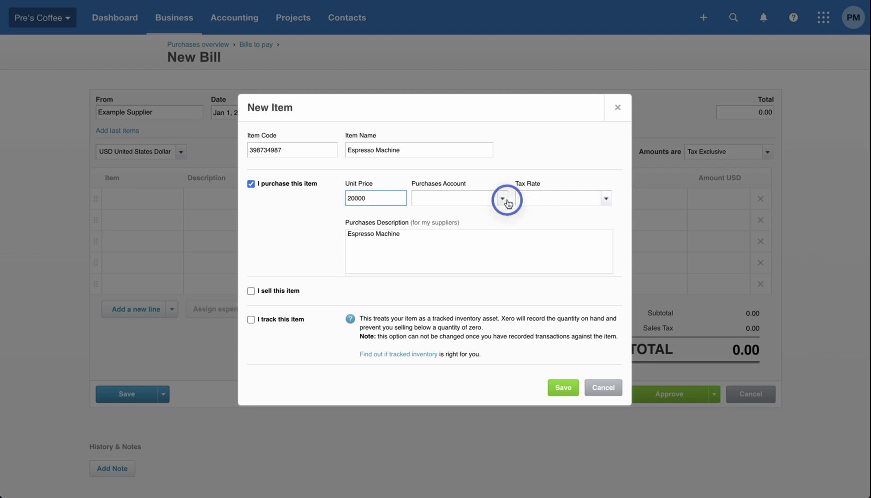
type("coff")
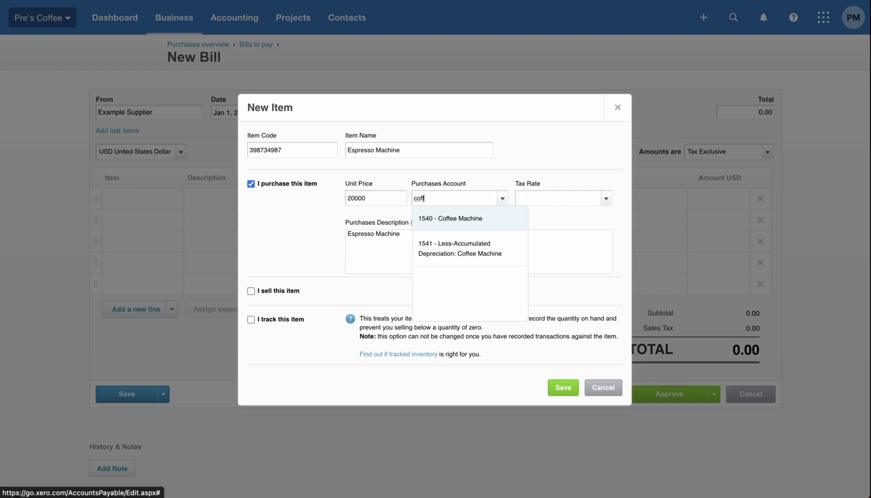
key("BackSpace")
key("BackSpace")
key("BackSpace")
key("BackSpace")
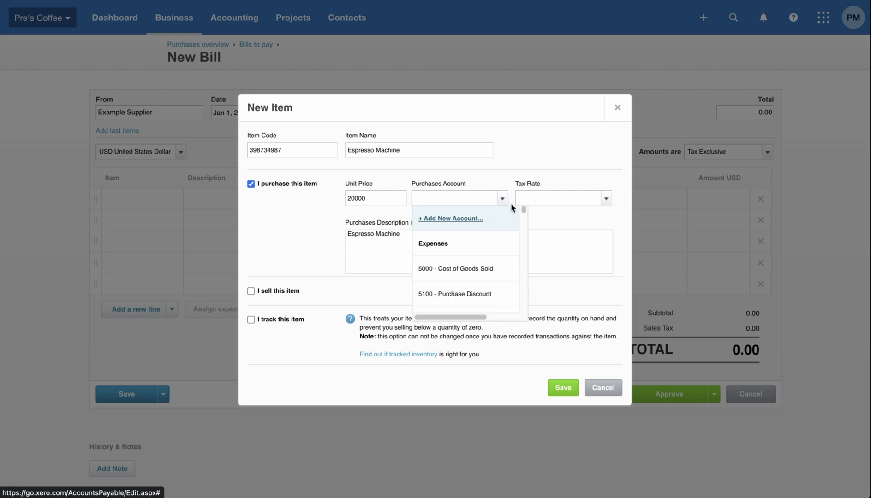
type("comp")
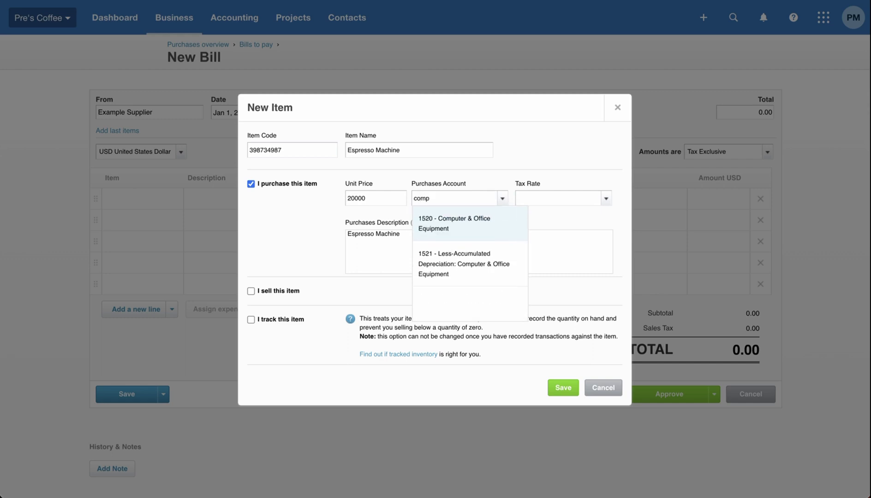
key("BackSpace")
key("BackSpace")
key("BackSpace")
key("BackSpace")
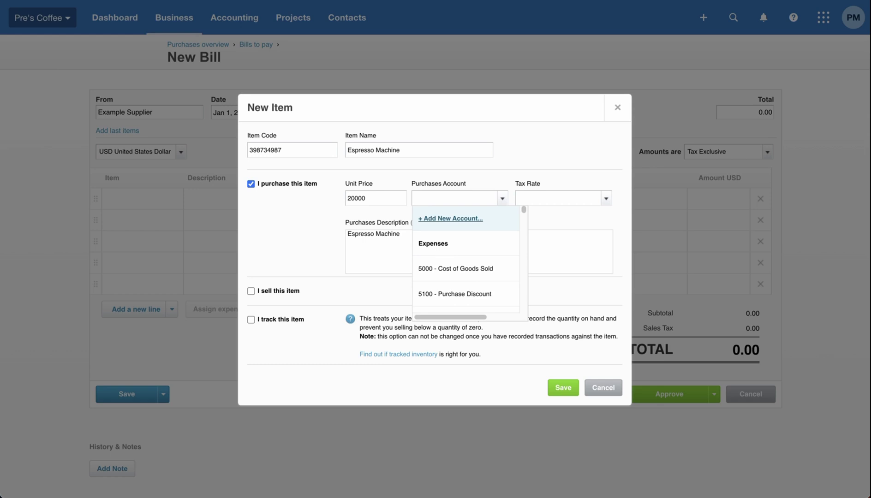
- Save the Espresso Machine item with purchases account 1540 - Coffee Machine, and approve the bill
type("coff")
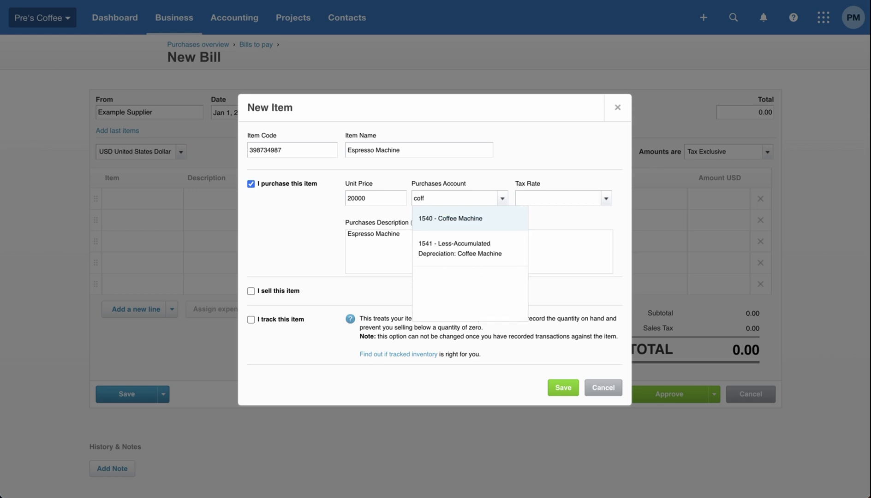
left_click(491, 221)
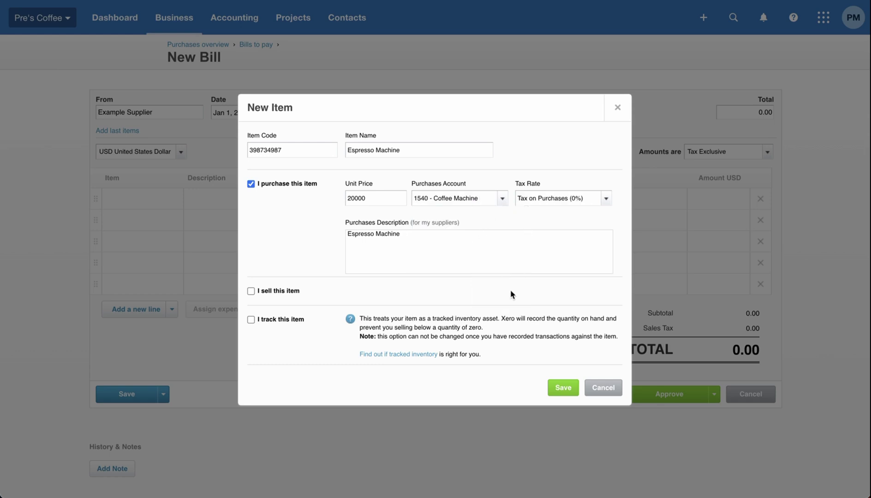
left_click(563, 388)
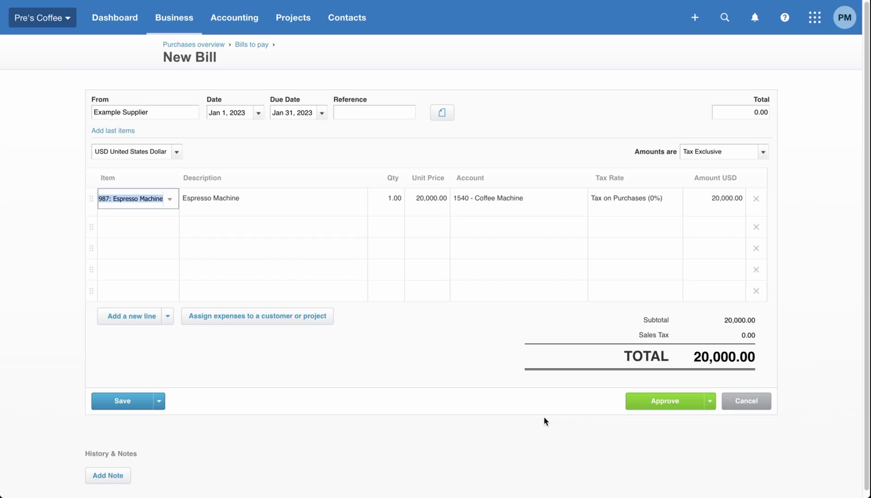
left_click(652, 402)
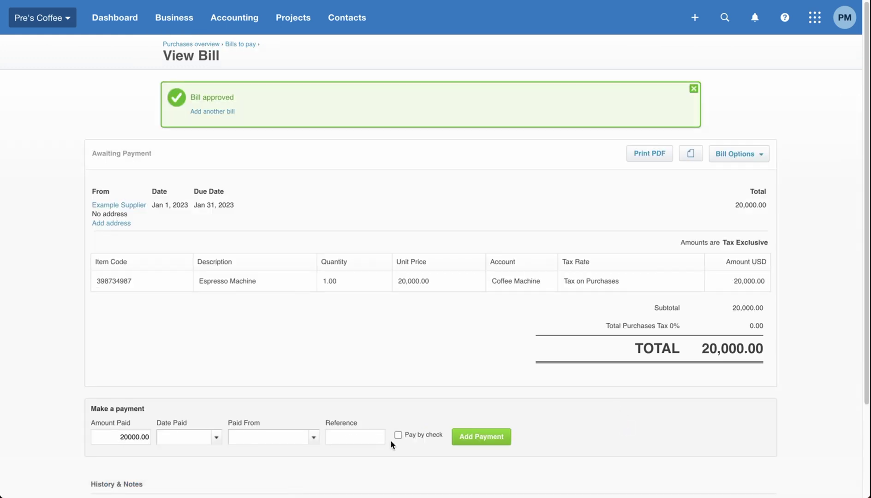
- Return to the chart of accounts and check the year-to-date balances of the fixed asset accounts
left_click(226, 17)
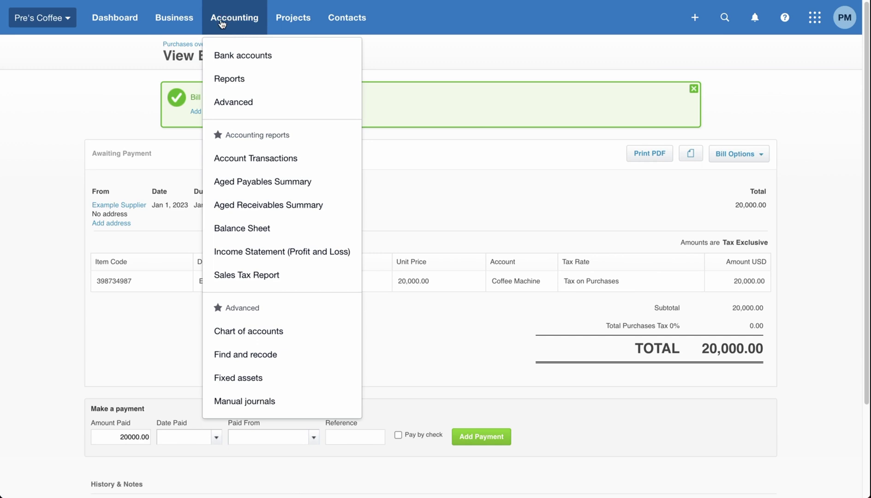
left_click(277, 332)
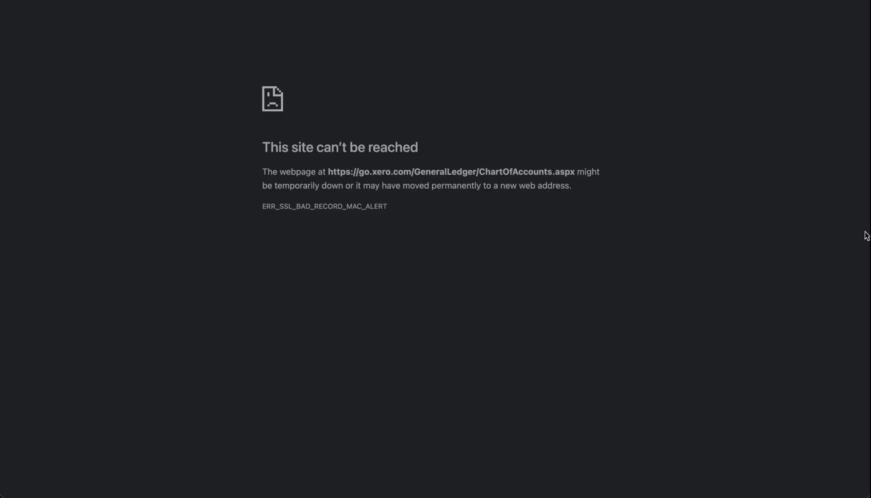
left_click(846, 244)
scroll(740, 279, "down", 2)
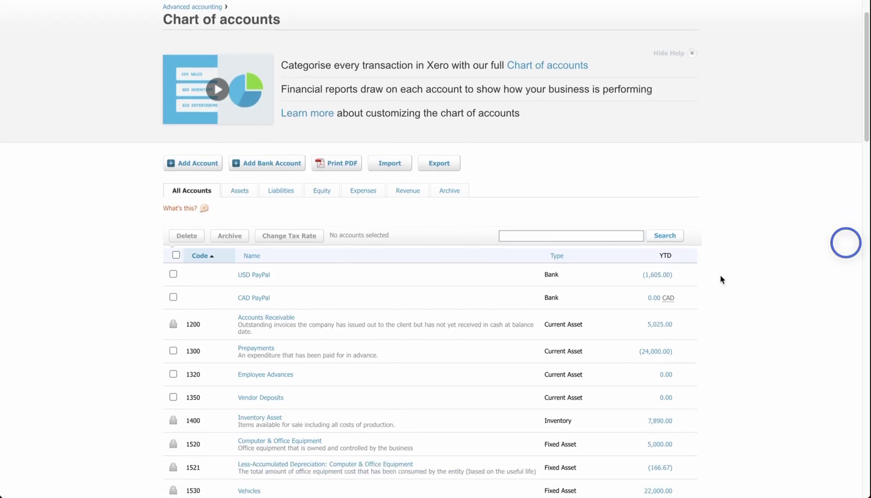
scroll(463, 251, "down", 6)
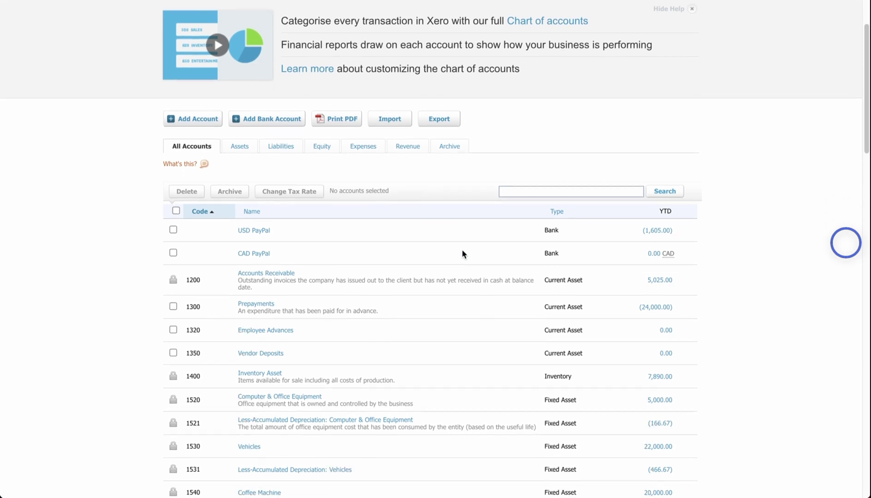
scroll(463, 251, "down", 1)
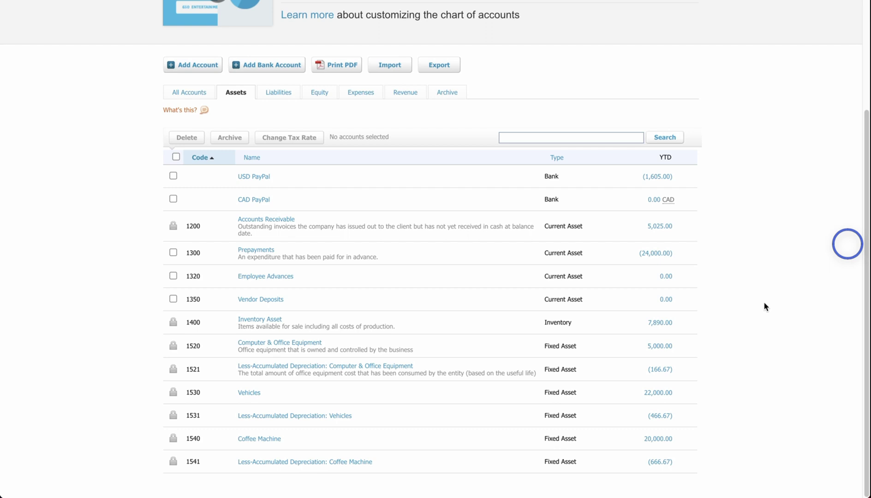
- Go to the fixed assets list and open the depreciation run
scroll(764, 305, "up", 3)
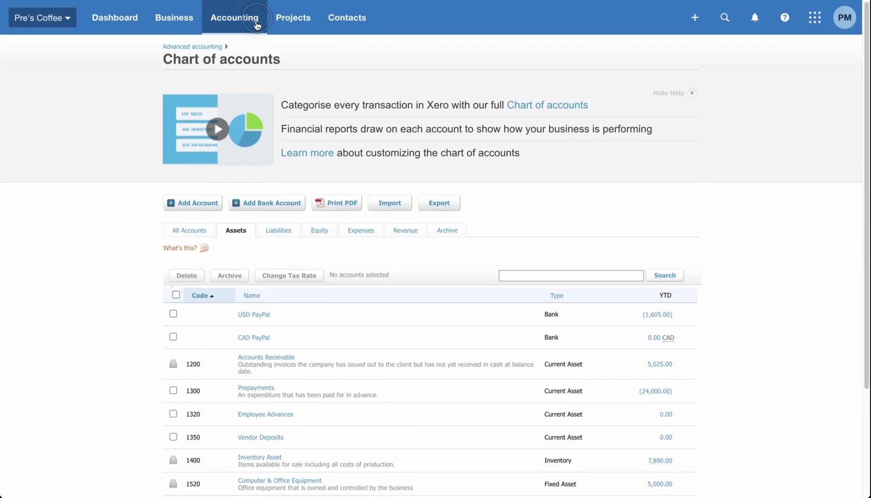
left_click(256, 21)
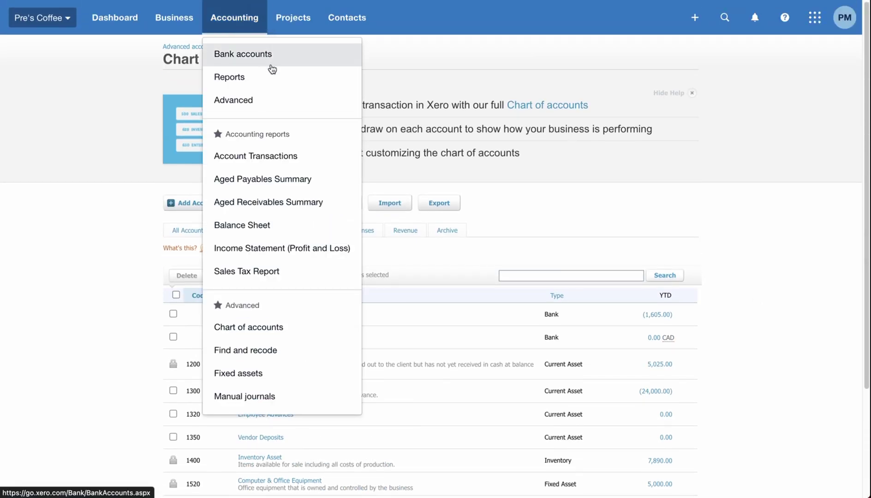
left_click(267, 375)
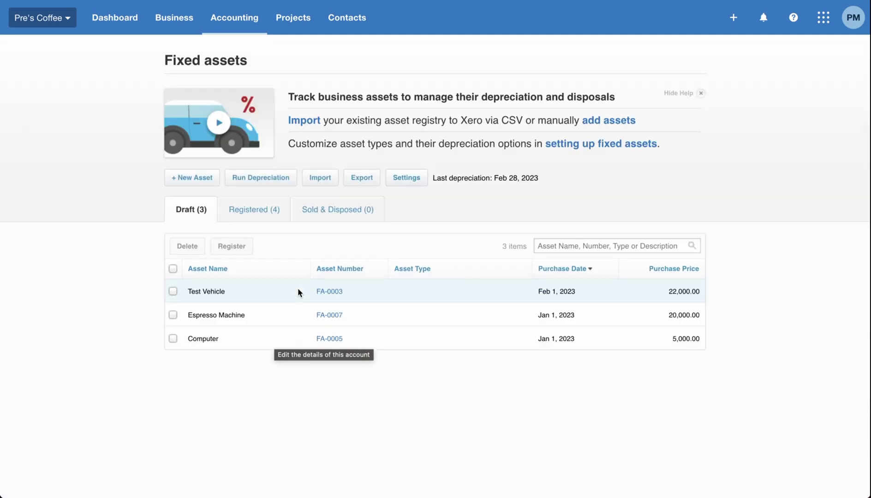
left_click(257, 177)
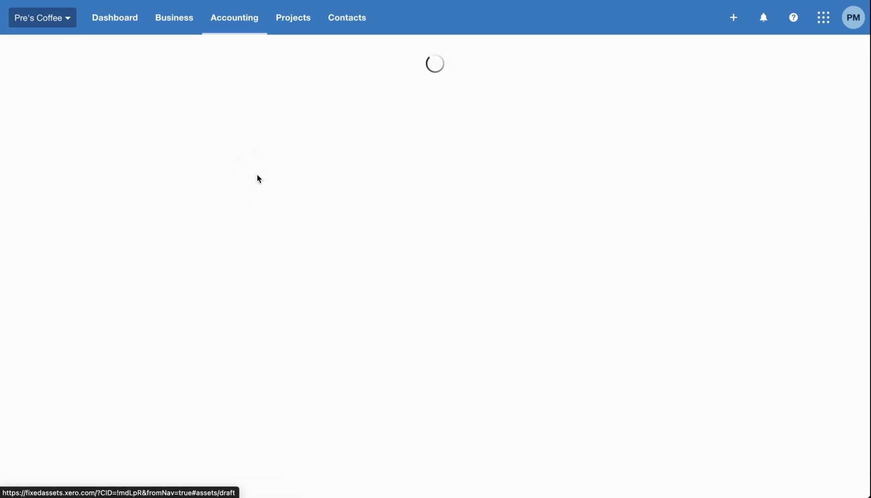